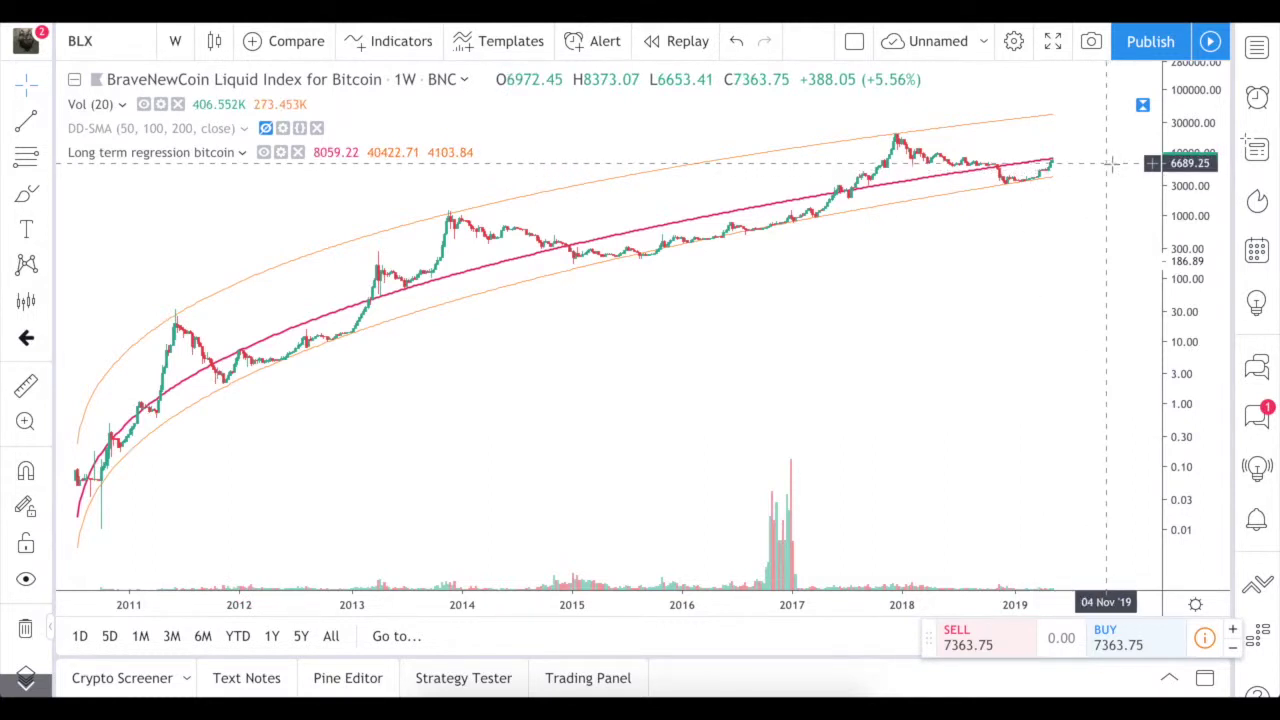
- Scroll the weekly BLX chart showing the regression bands, volume and DD-SMA indicator
scroll(760, 513, "down", 4)
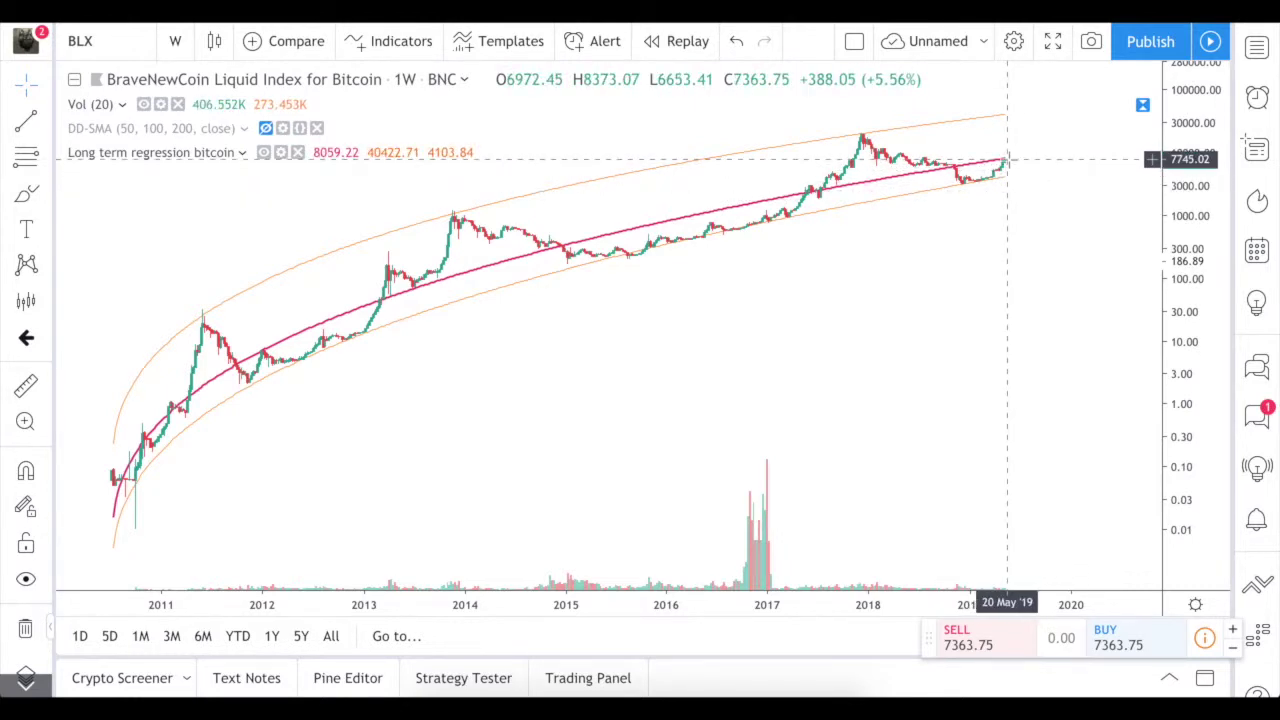
- Undo the deletion to restore the blue trend channel and magenta downtrend lines
key("ctrl+z")
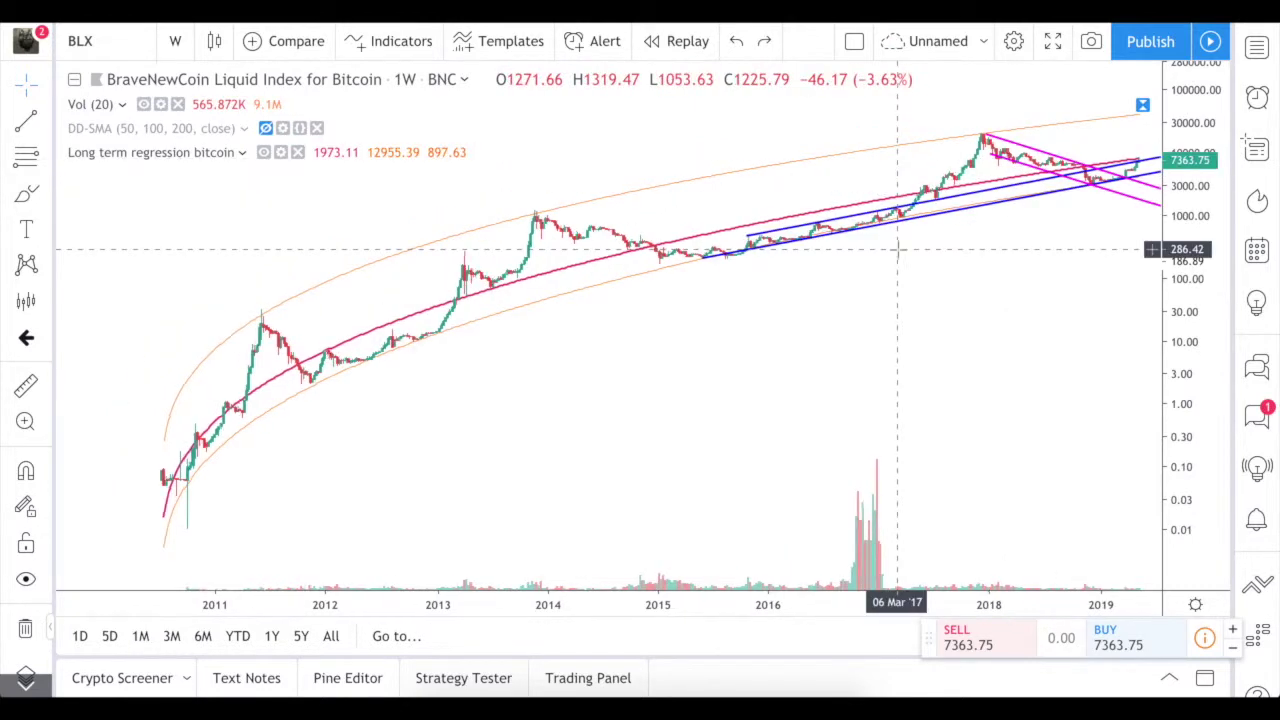
scroll(897, 250, "up", 6)
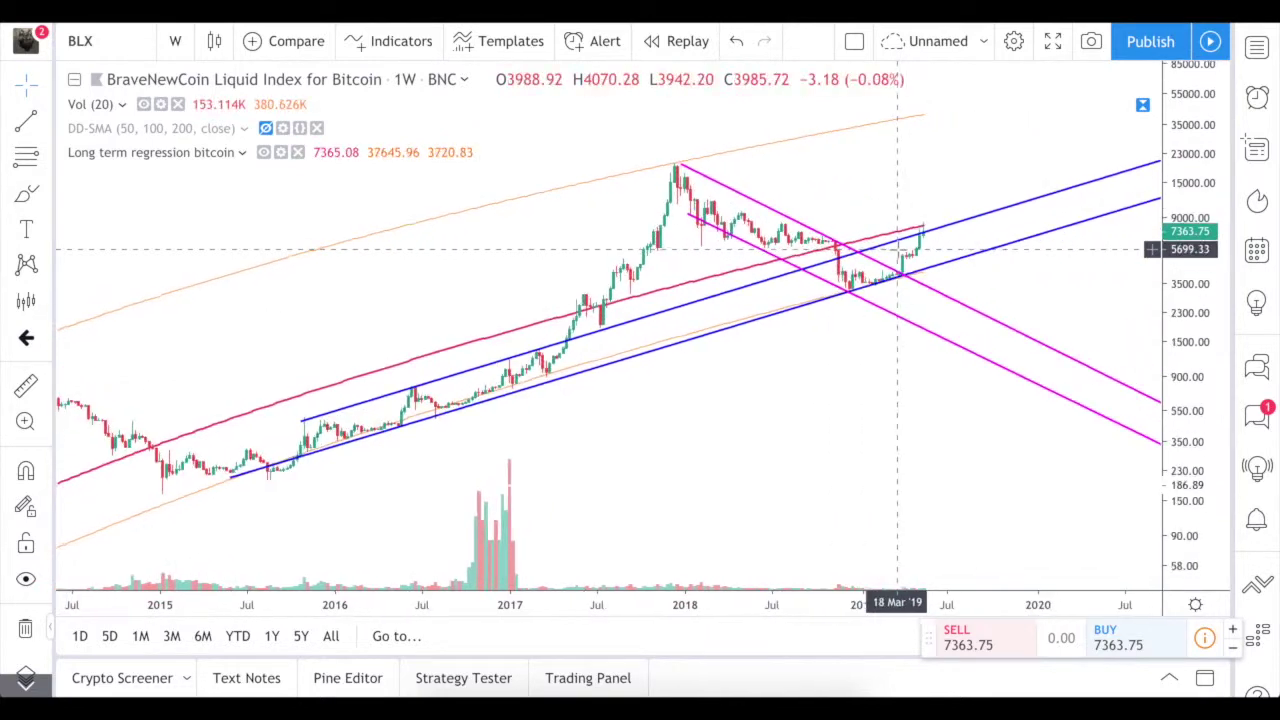
scroll(897, 250, "down", 4)
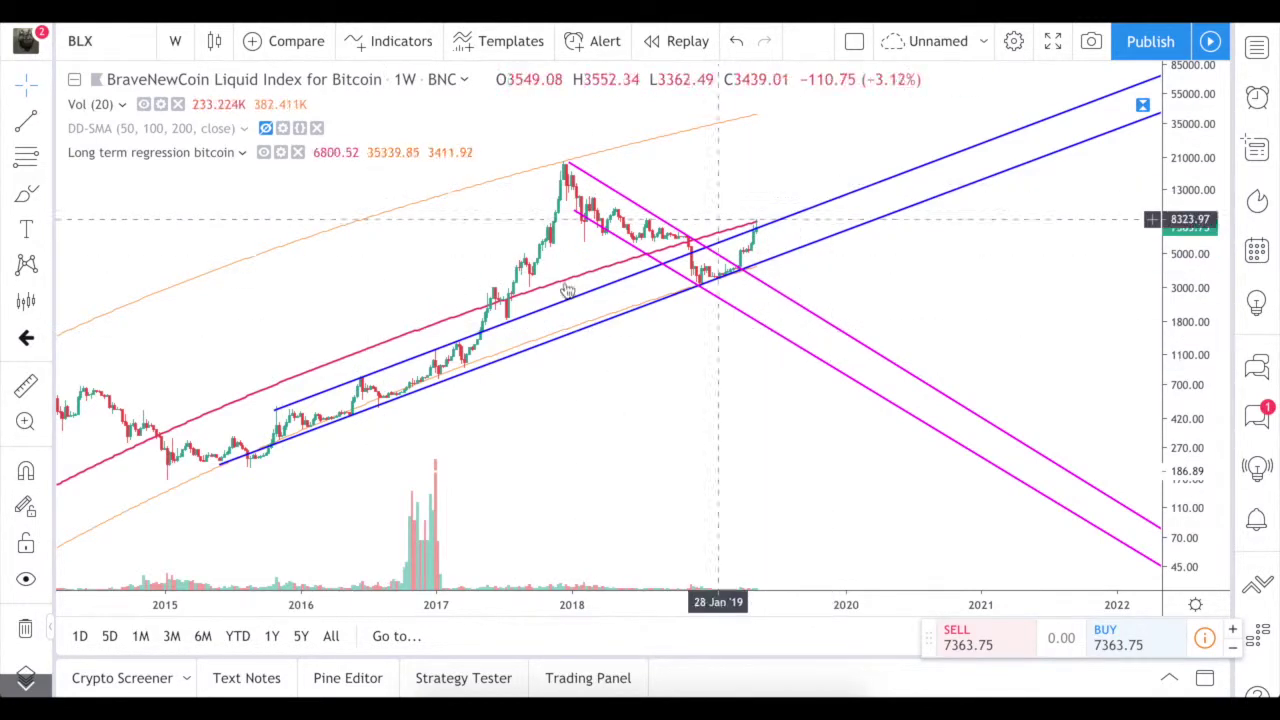
scroll(737, 235, "up", 5)
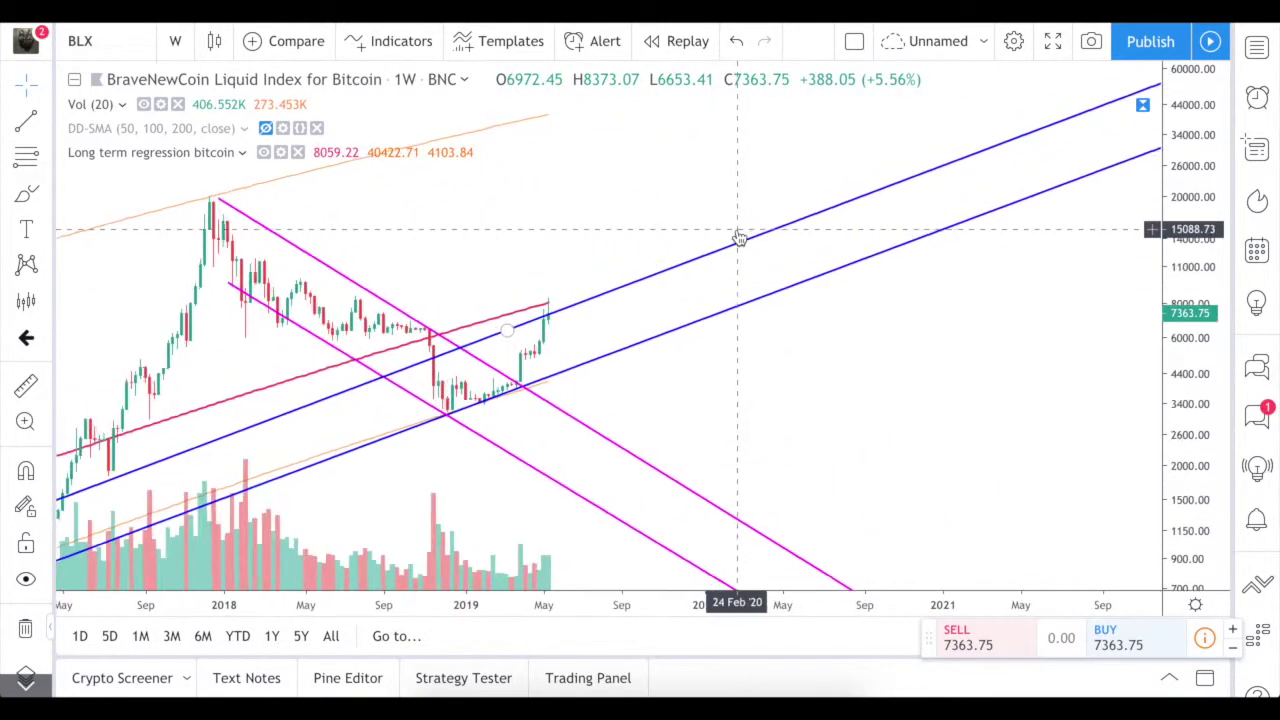
scroll(838, 375, "up", 3)
scroll(588, 344, "up", 1)
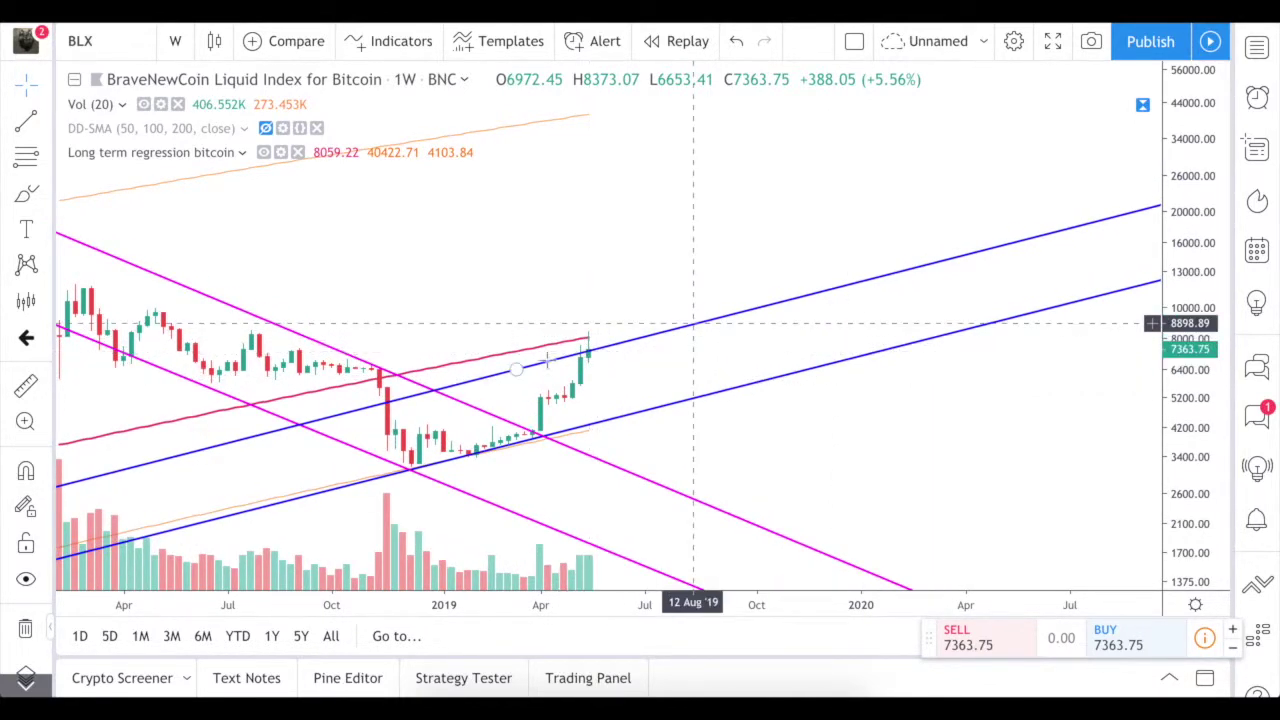
scroll(708, 340, "down", 1)
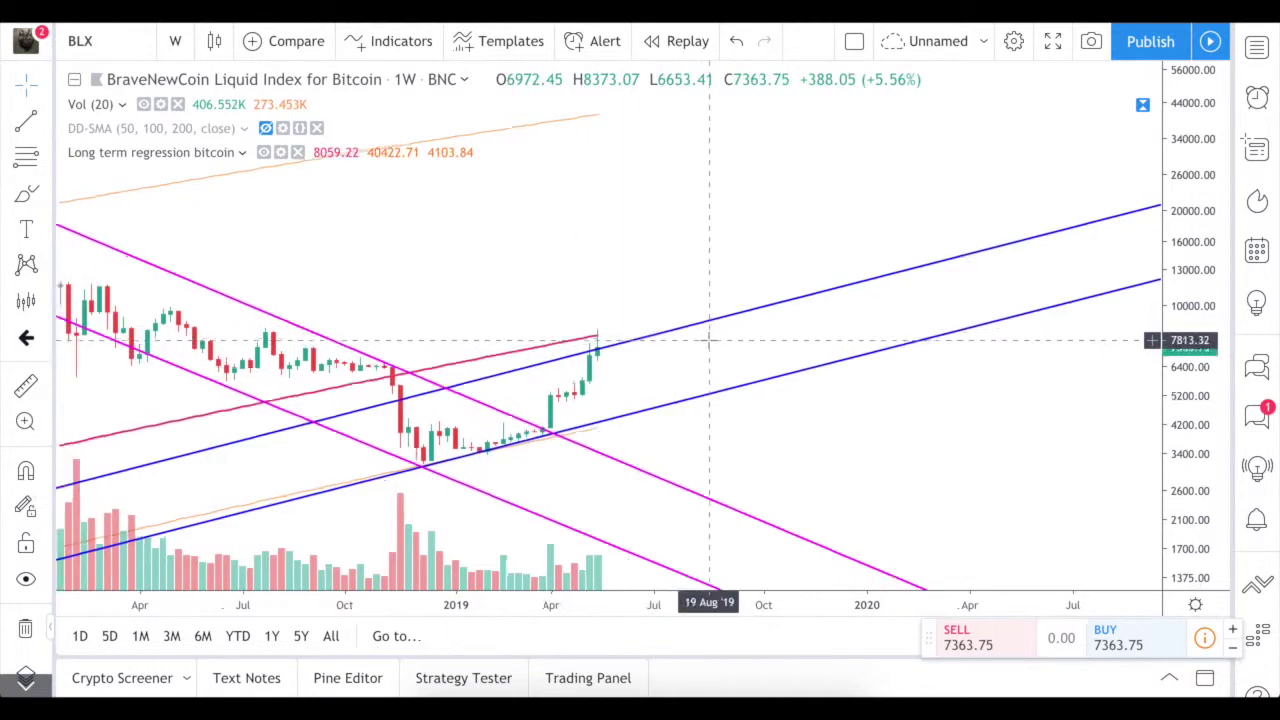
scroll(708, 340, "down", 10)
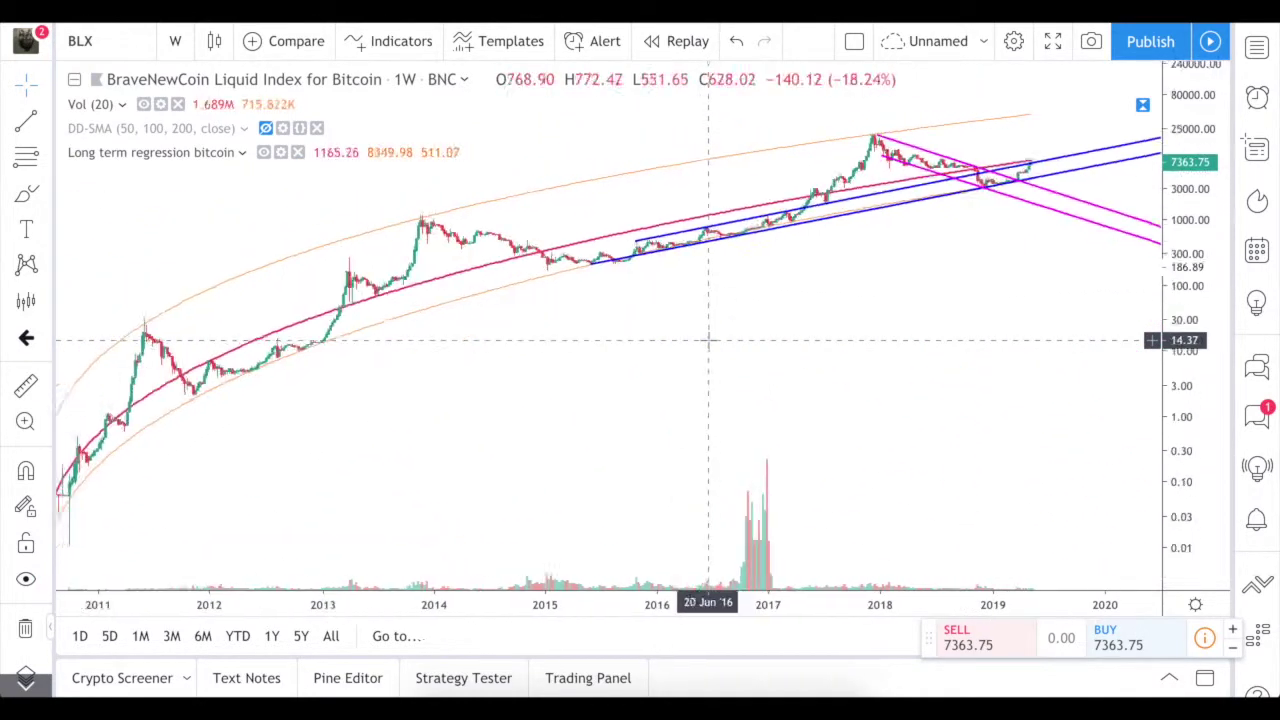
scroll(708, 340, "down", 2)
left_click(561, 405)
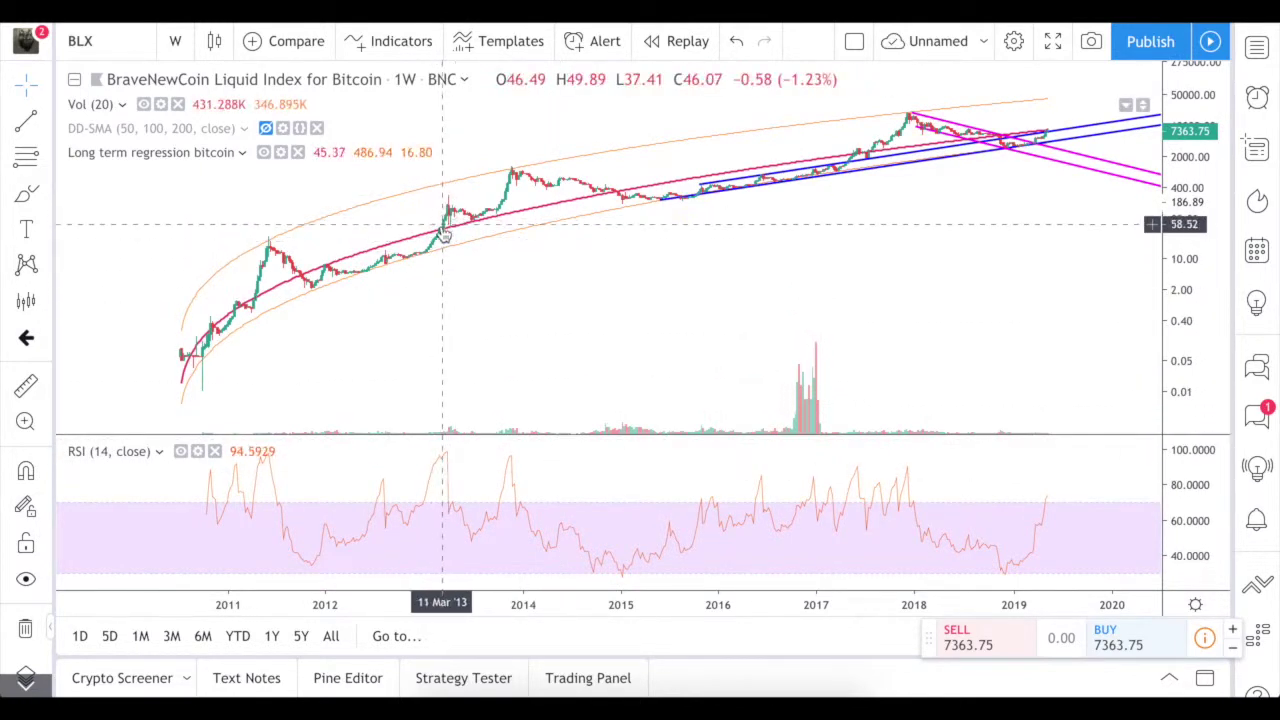
- Maximise and restore the RSI (14, close) pane twice while zooming the time axis
double_click(450, 462)
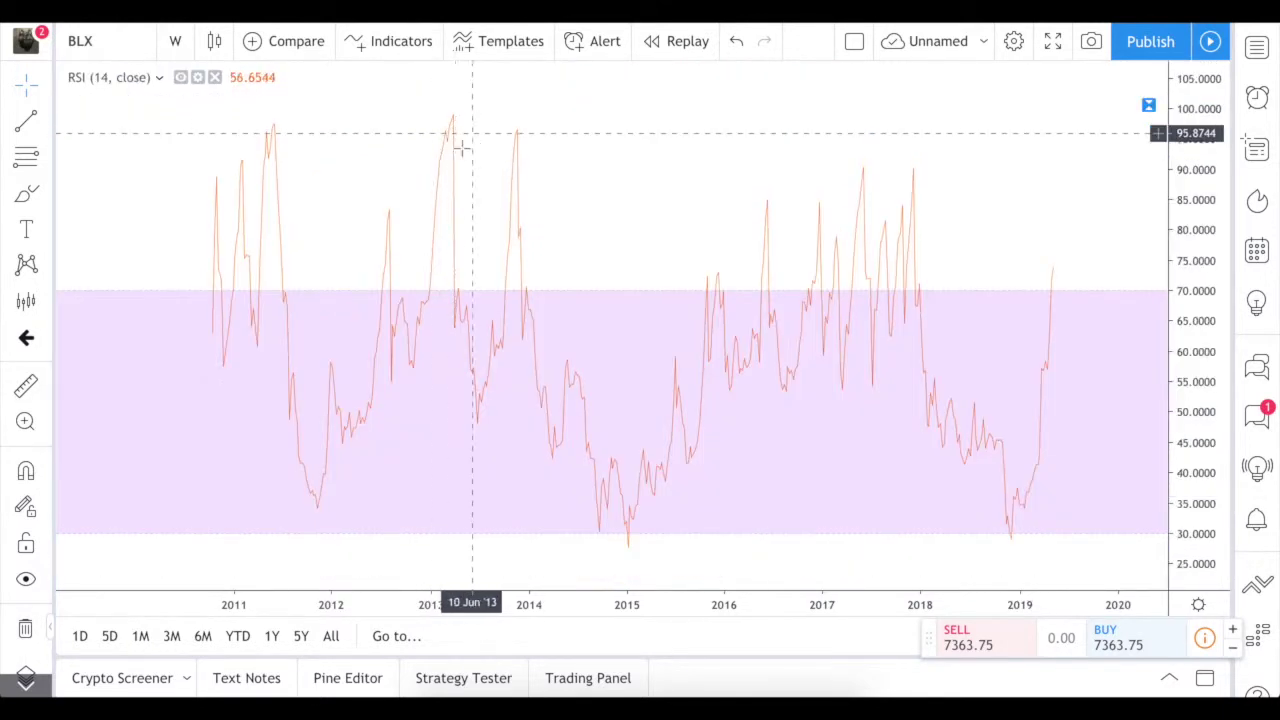
double_click(563, 204)
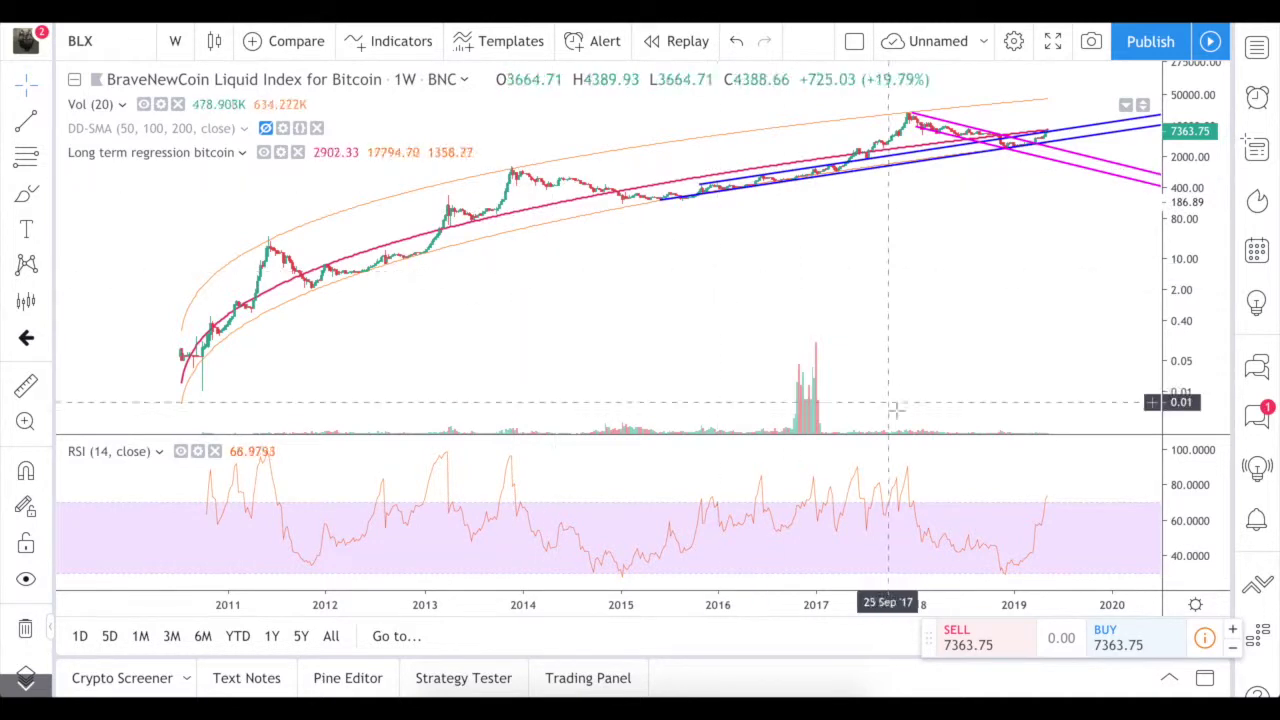
scroll(897, 357, "up", 5)
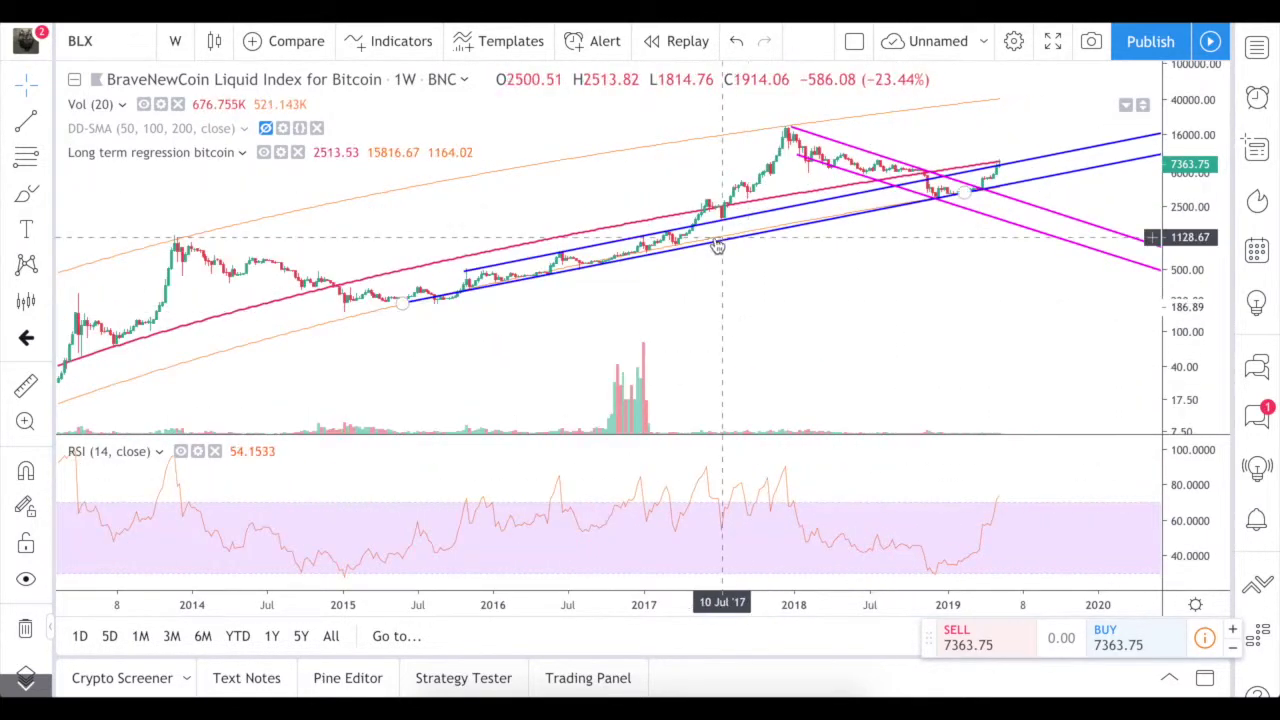
double_click(700, 520)
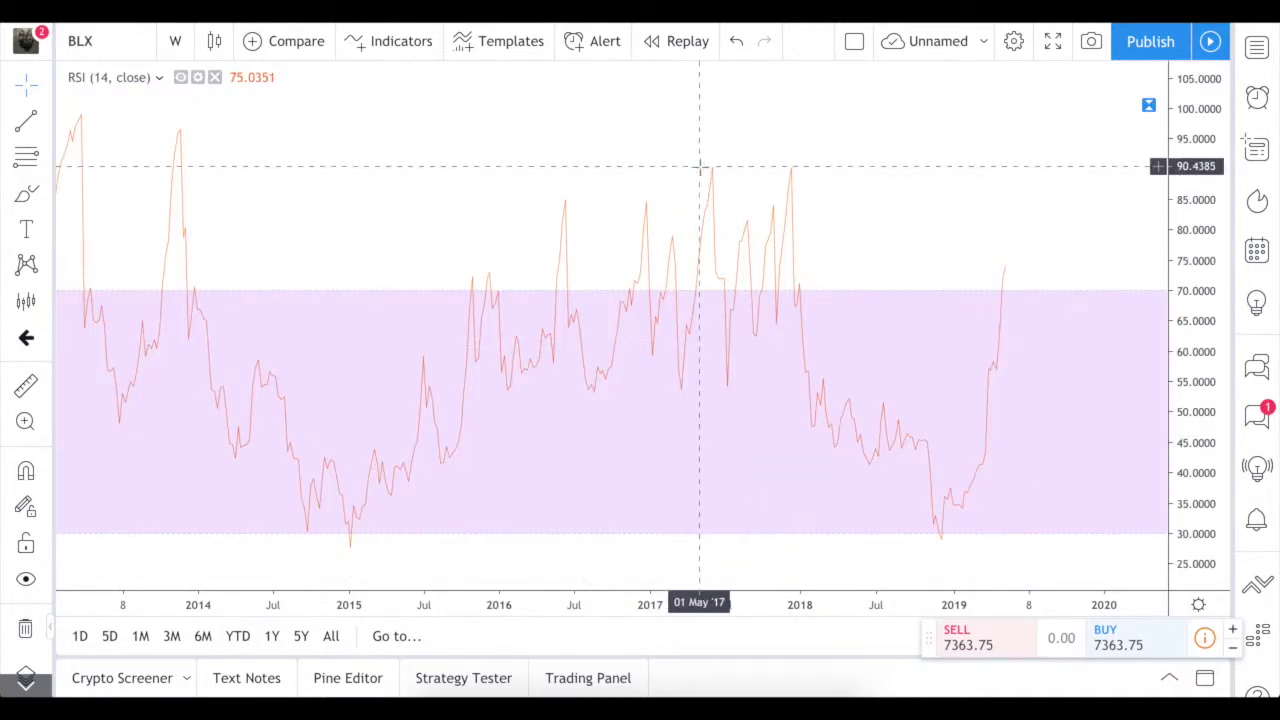
double_click(860, 206)
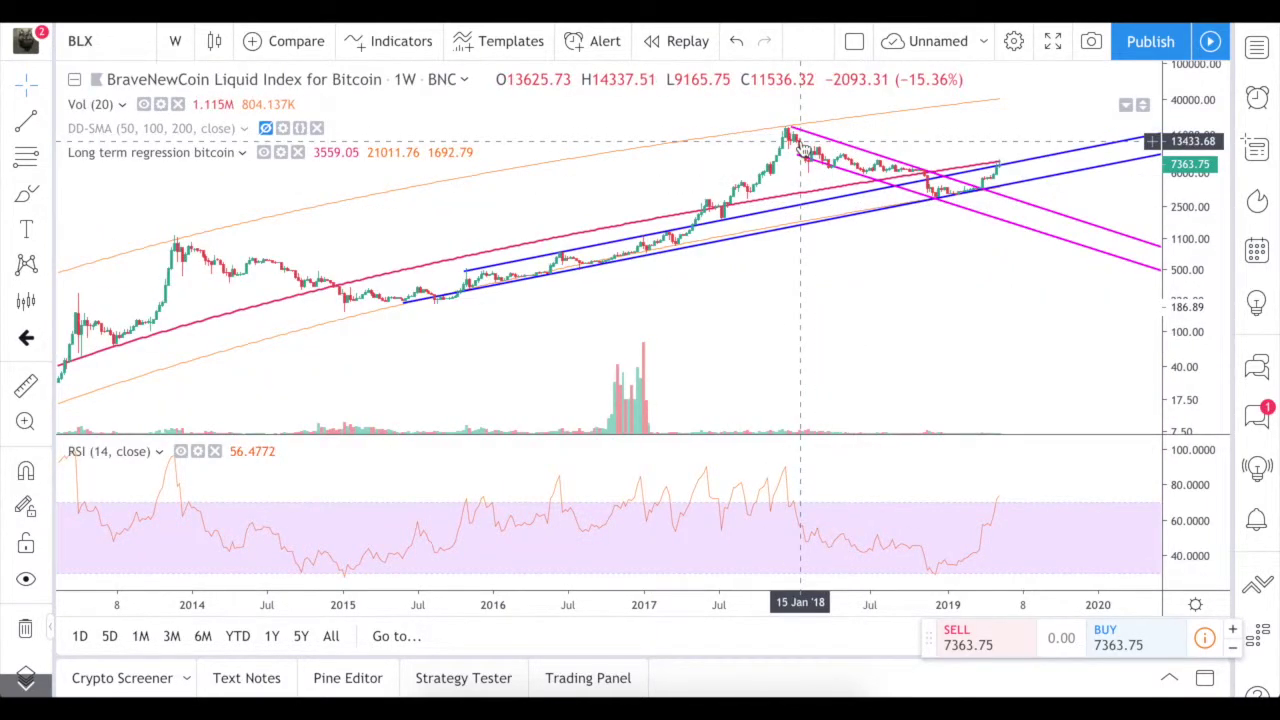
scroll(509, 260, "down", 5)
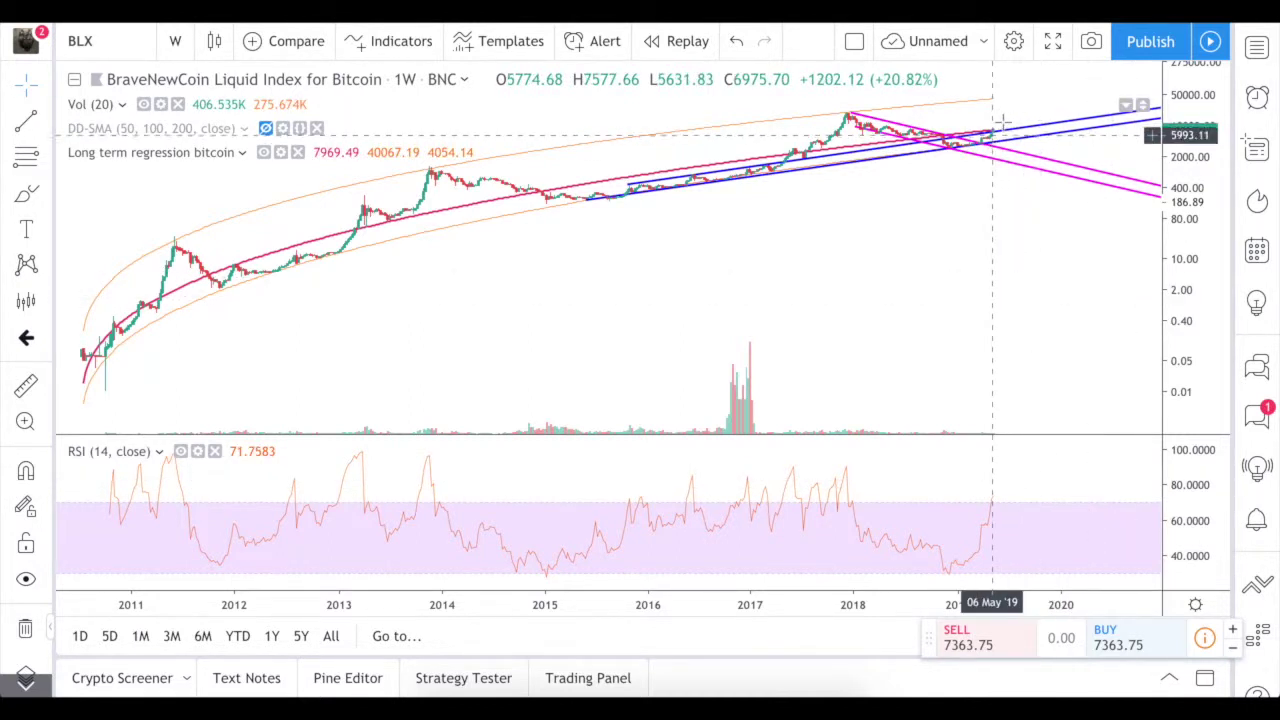
- Copy the early-2012 to late-2013 bars as a blue pattern placed after the latest candle
left_click_drag(1206, 157, 963, 372)
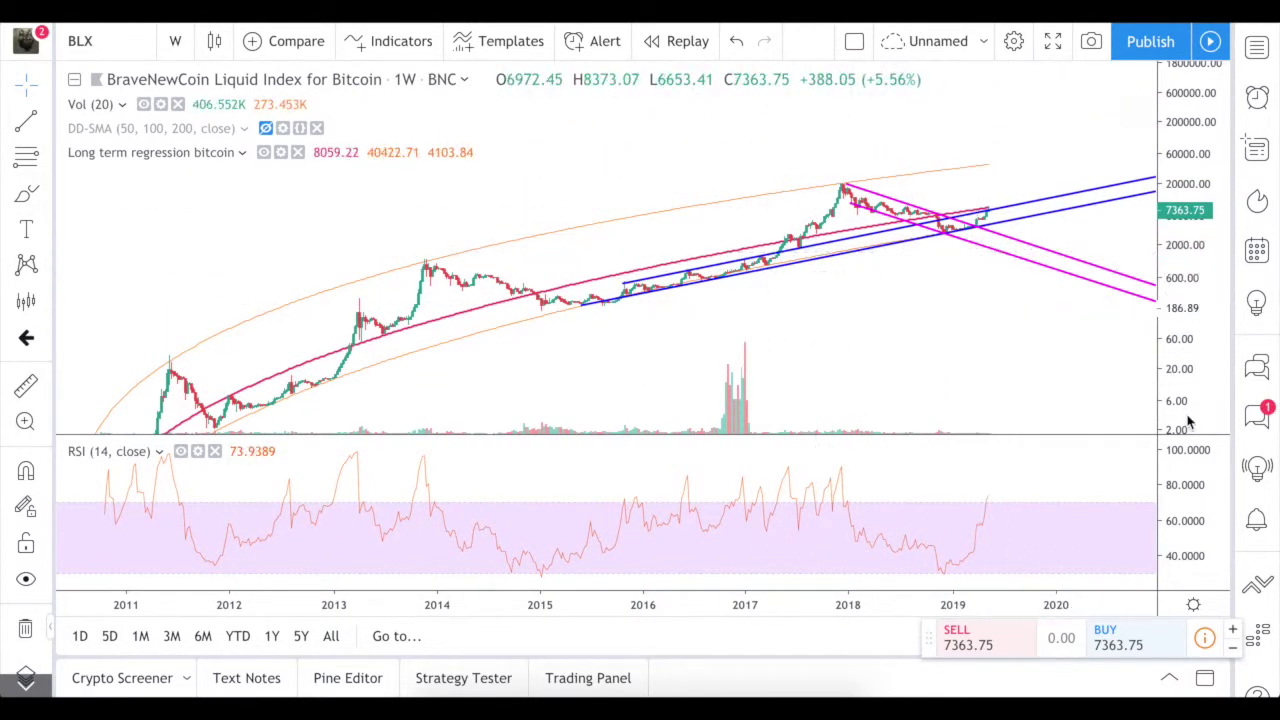
left_click(26, 300)
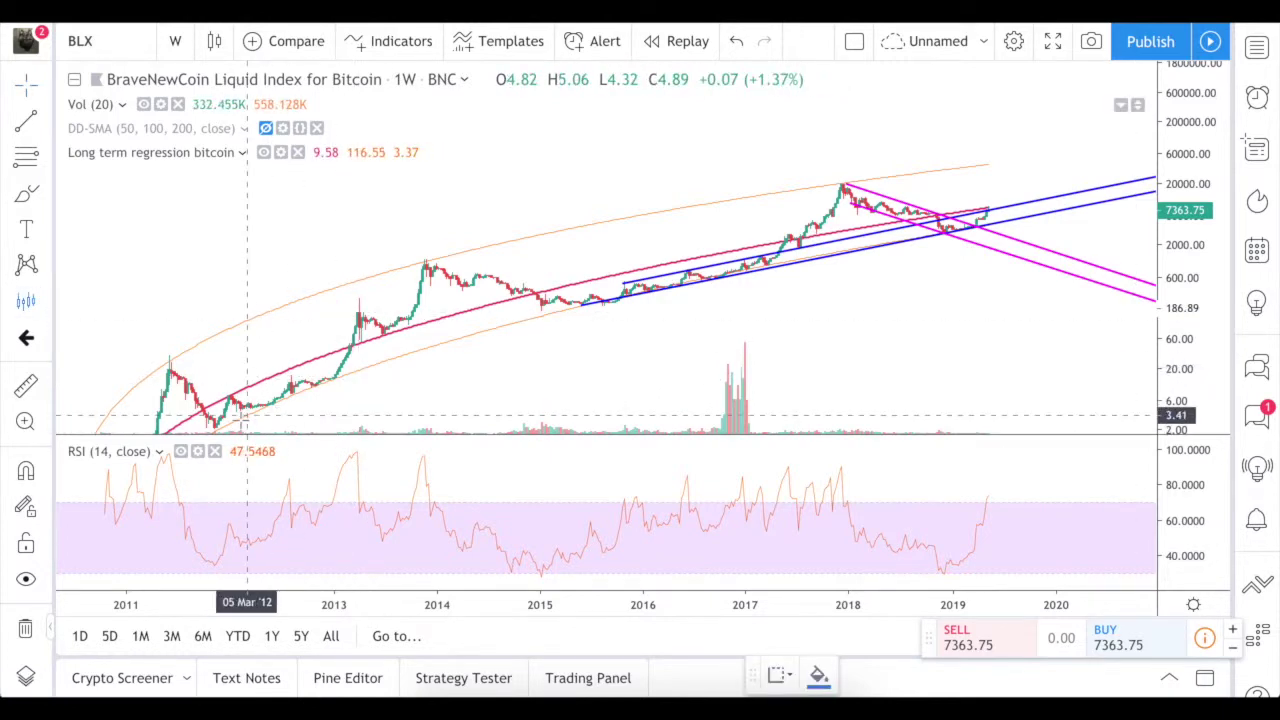
left_click(228, 377)
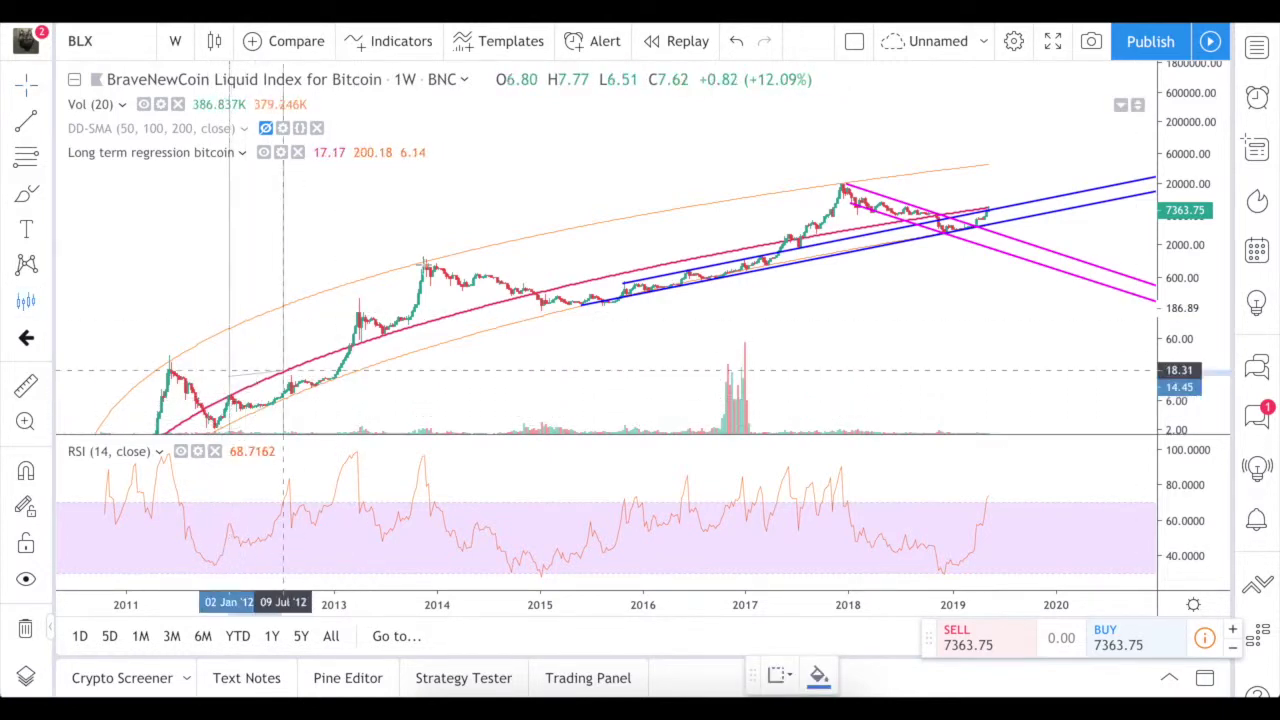
left_click(423, 265)
left_click_drag(423, 285, 898, 289)
left_click_drag(684, 270, 849, 198)
left_click(868, 212)
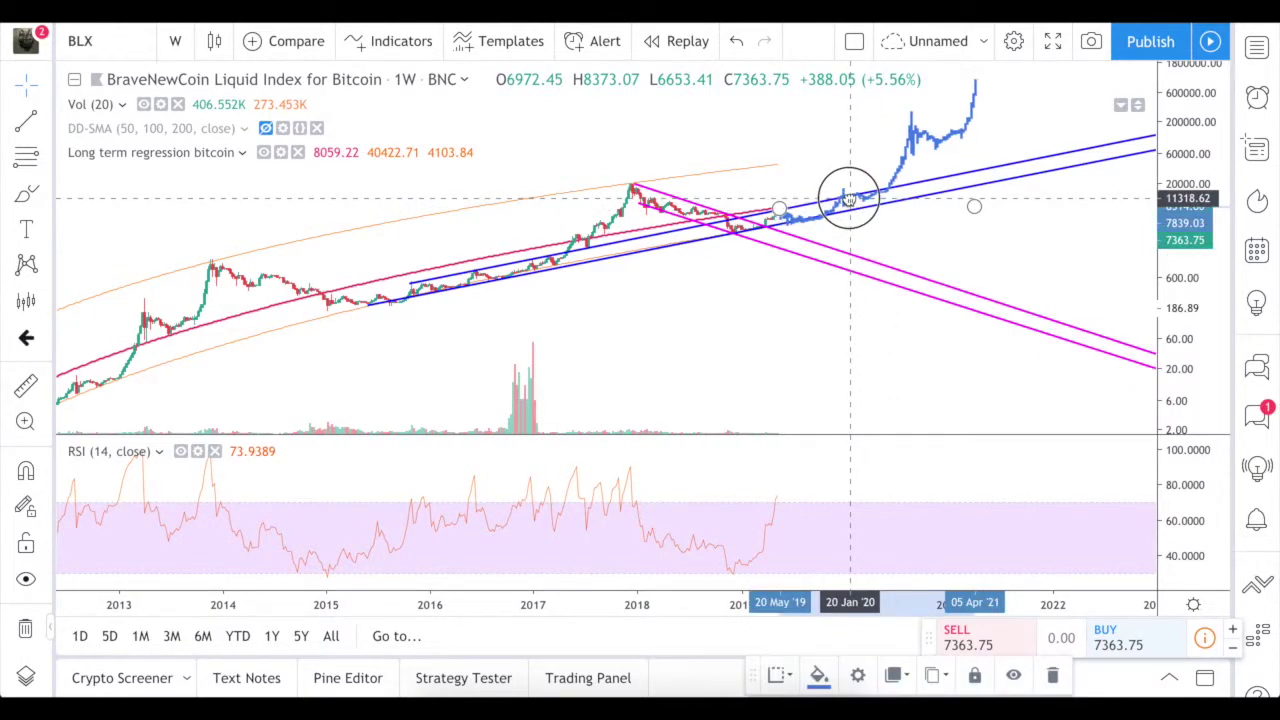
- Compress the price scale so the projected rally's top above 1,200,000 fits
left_click_drag(1180, 310, 1180, 260)
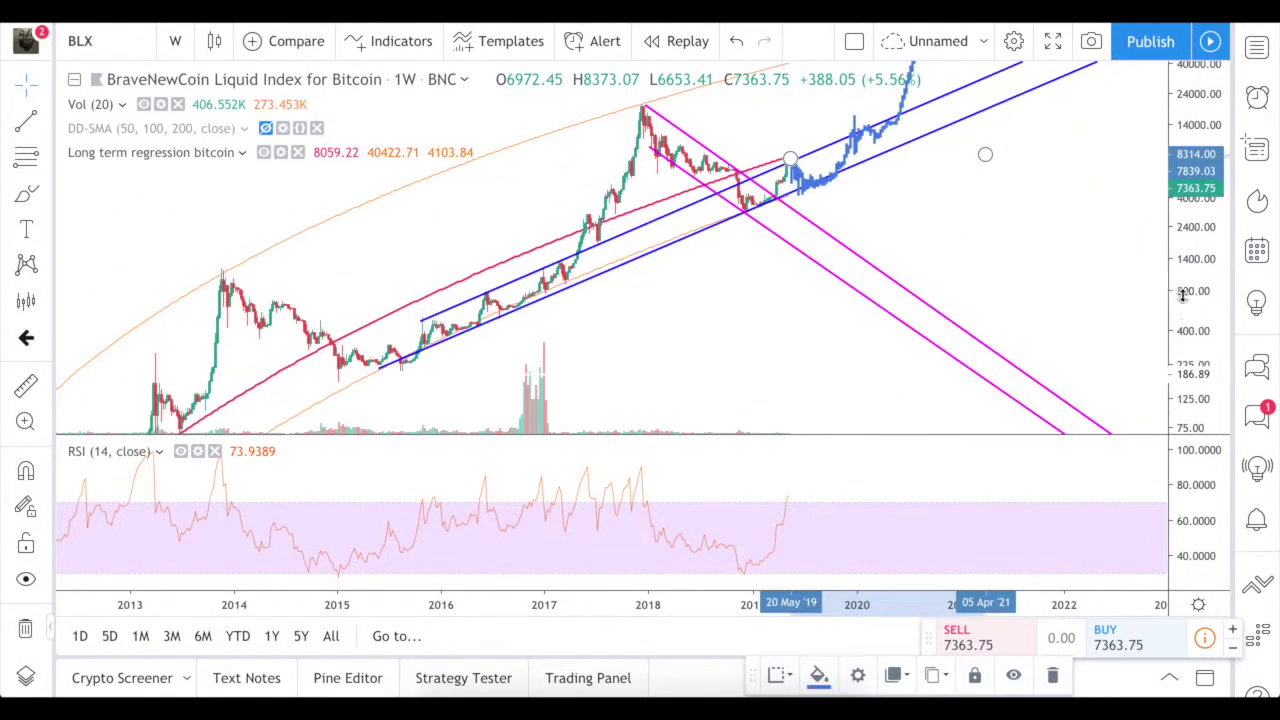
left_click_drag(1000, 286, 969, 378)
left_click_drag(1200, 160, 1203, 206)
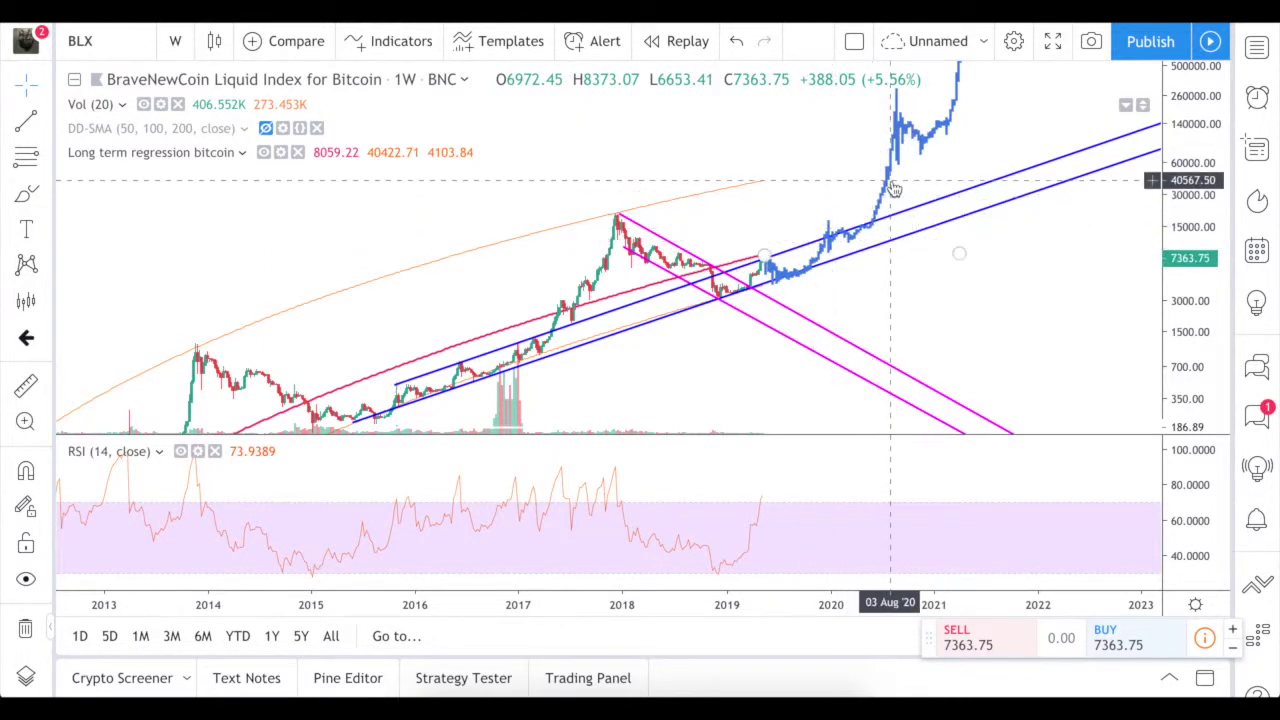
left_click_drag(1172, 168, 873, 240)
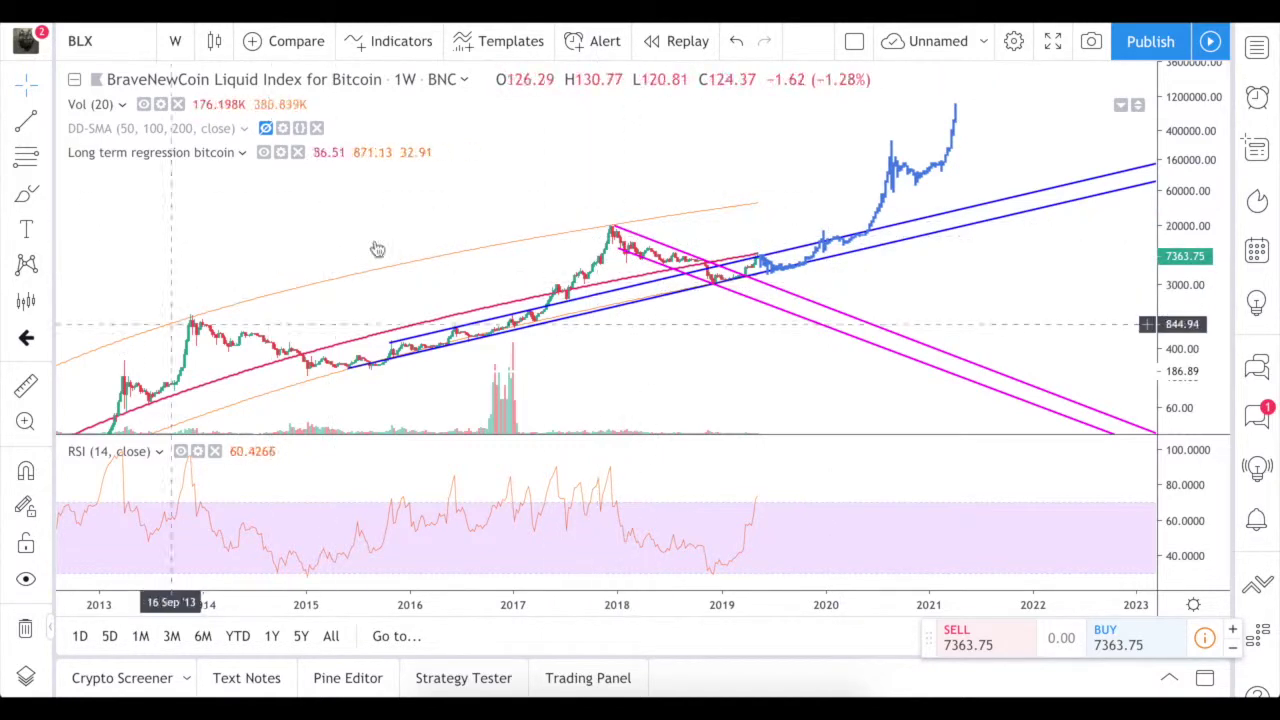
scroll(823, 355, "down", 5)
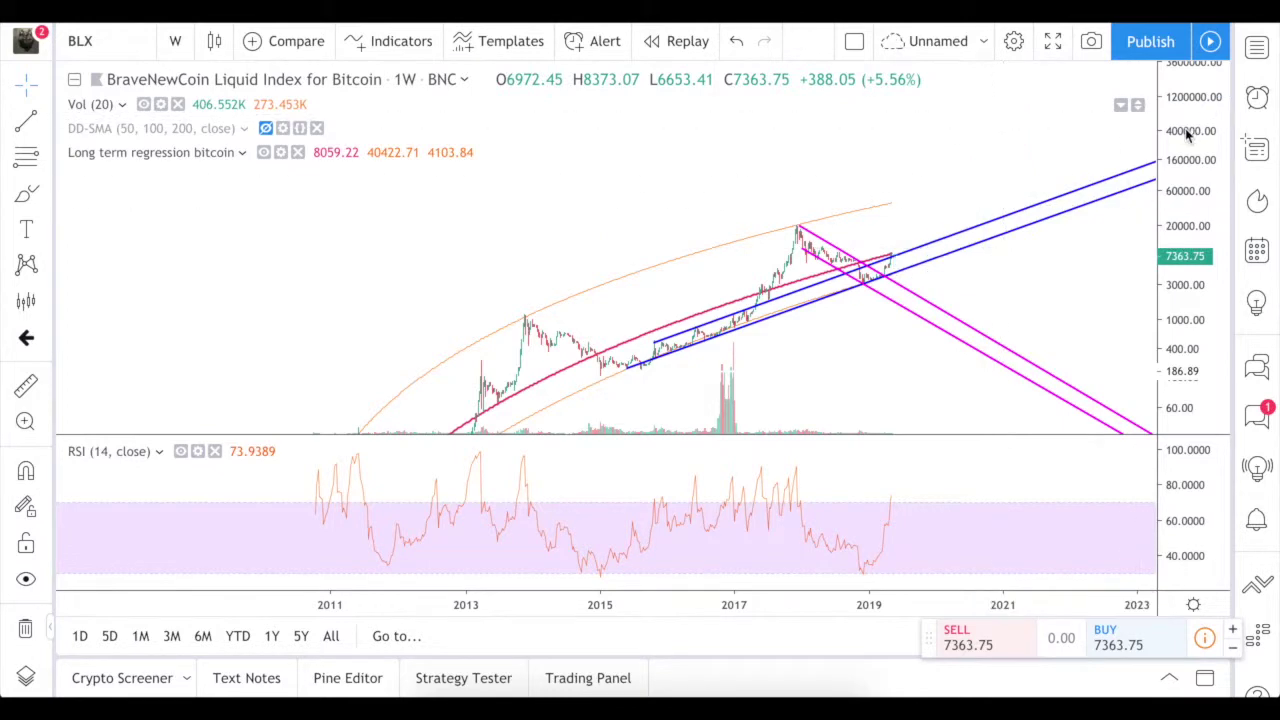
- Project a blue copy of the Jun–Dec 2017 rally after the last bar, capped by a brushed arc
left_click_drag(1185, 198, 1187, 250)
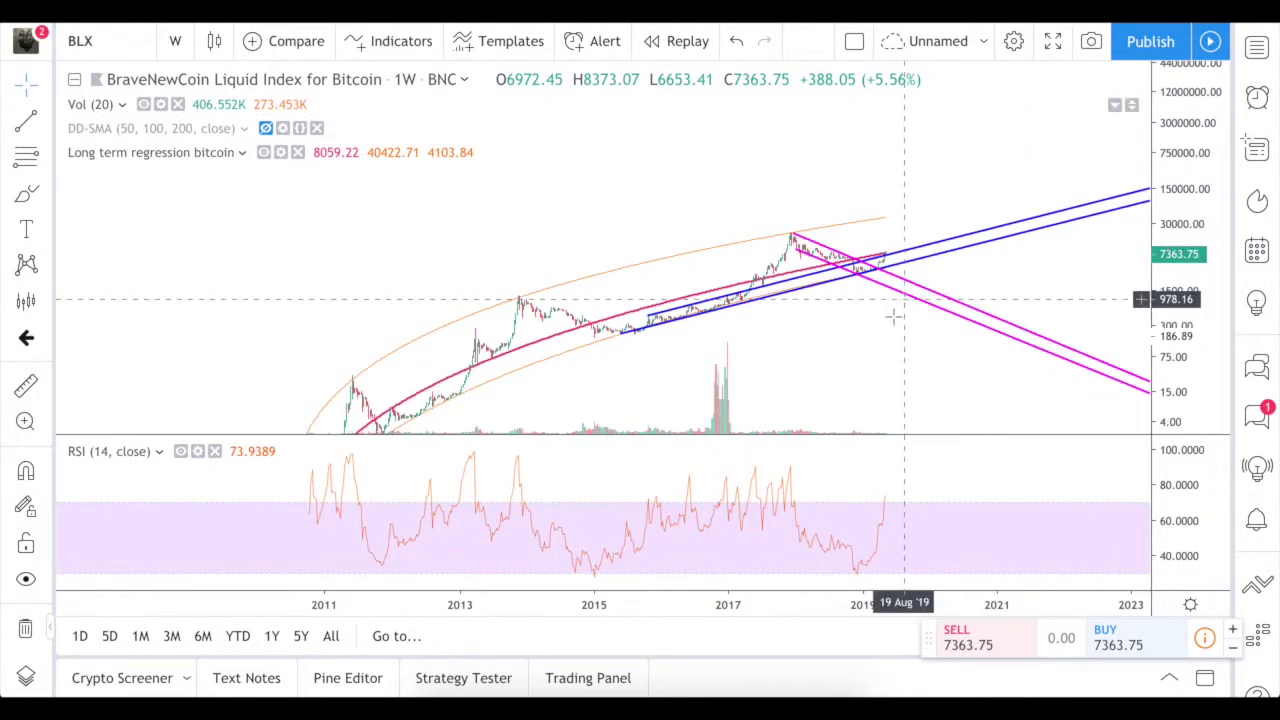
scroll(705, 260, "up", 3)
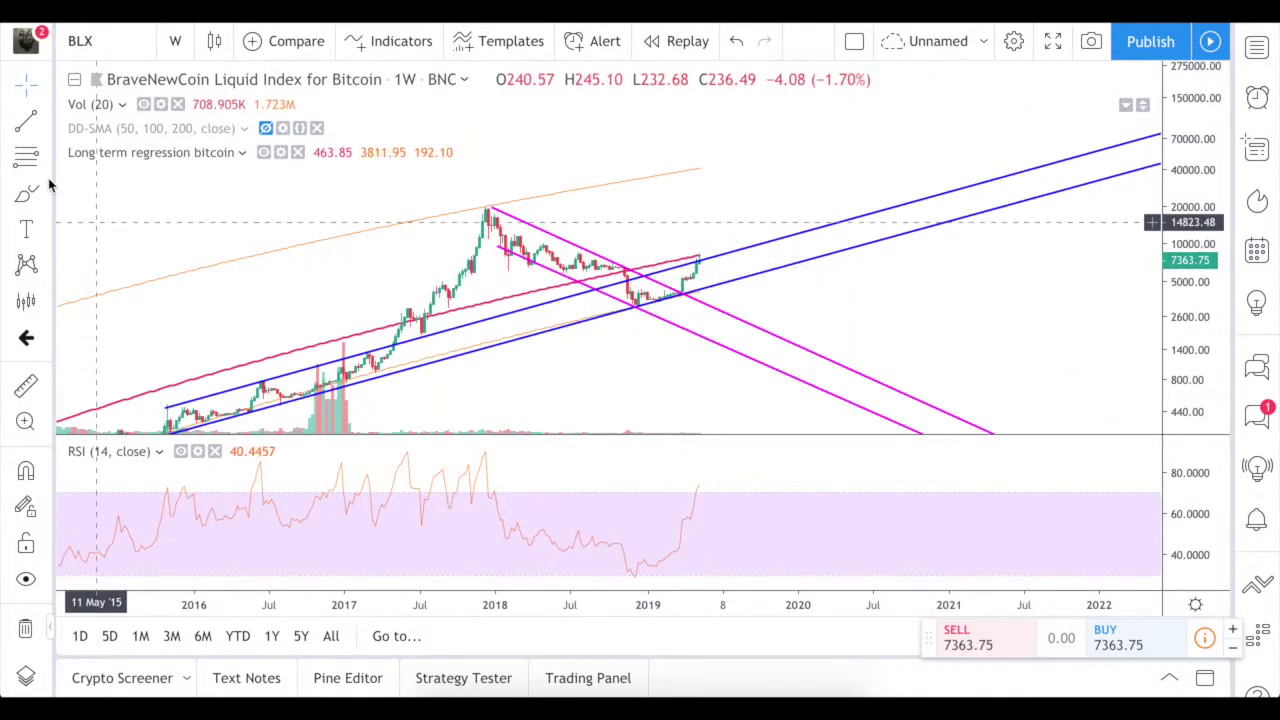
left_click(26, 301)
left_click(411, 310)
left_click(486, 206)
mouse_move(436, 290)
left_mouse_down()
mouse_move(750, 240)
mouse_move(735, 240)
left_mouse_up()
left_click(26, 195)
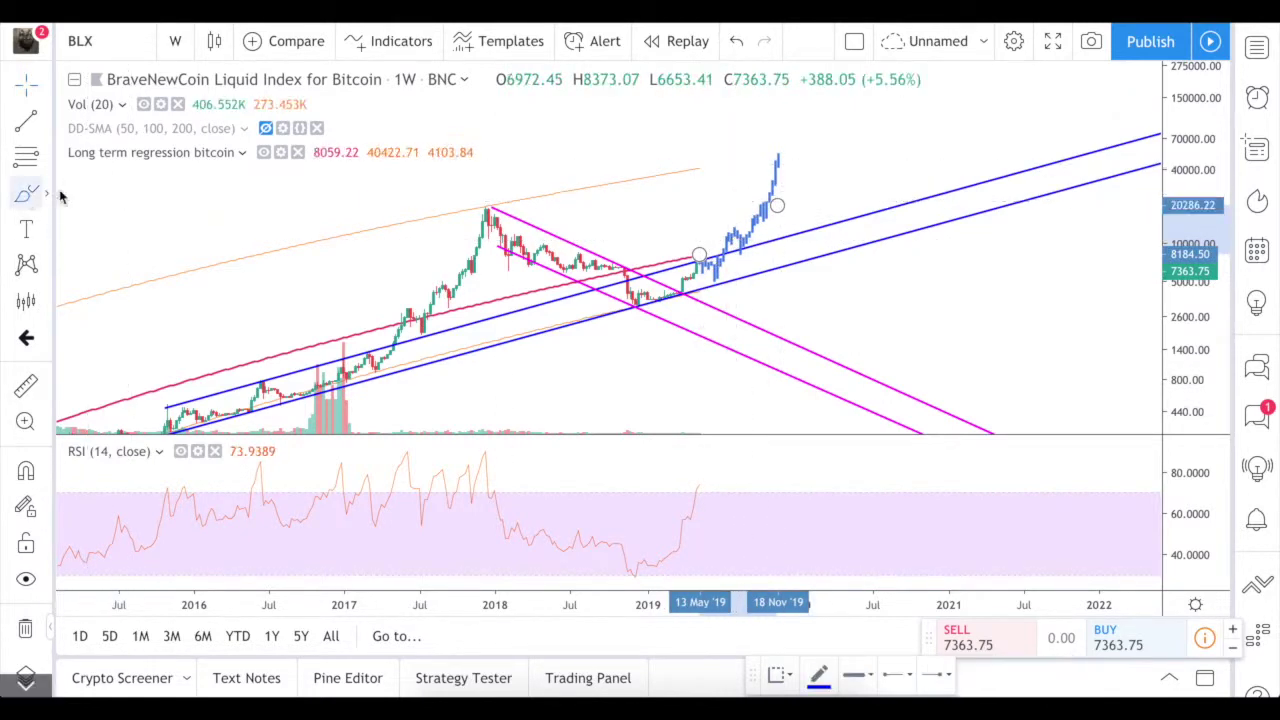
left_click_drag(705, 166, 806, 148)
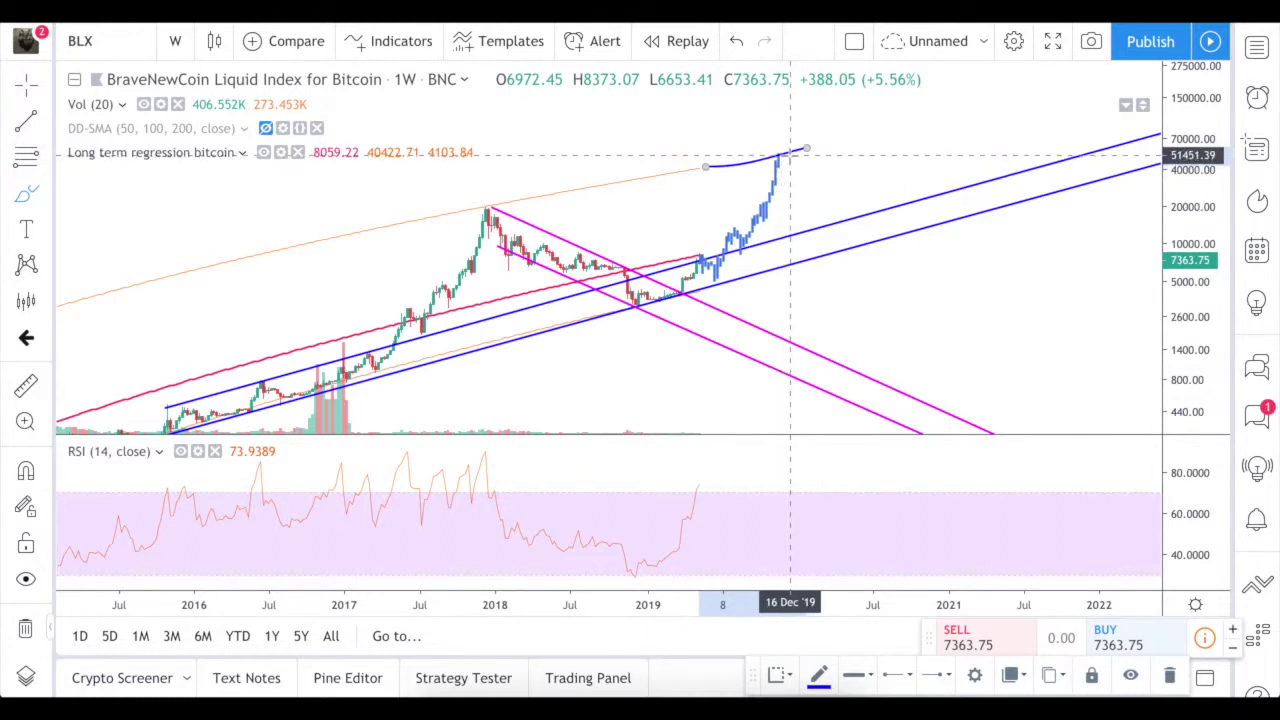
- Compress the price scale and stack a second copied bar pattern atop the projection
left_click(735, 230)
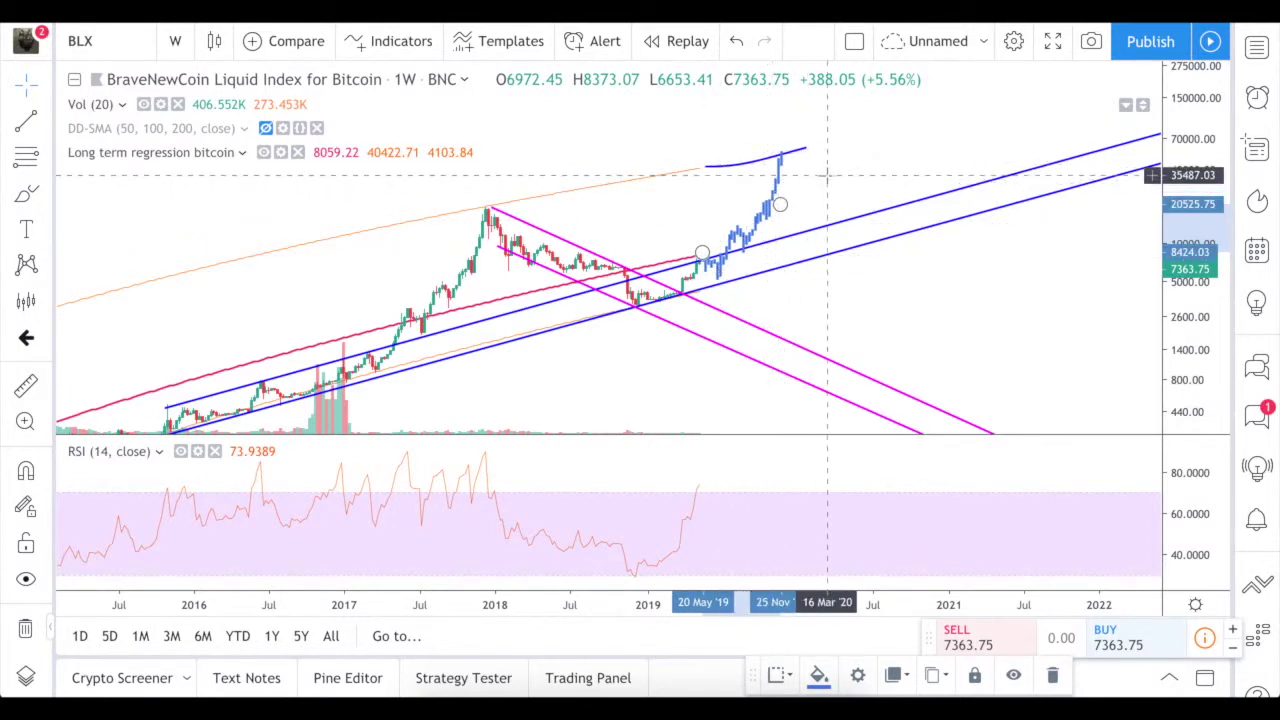
left_click(857, 129)
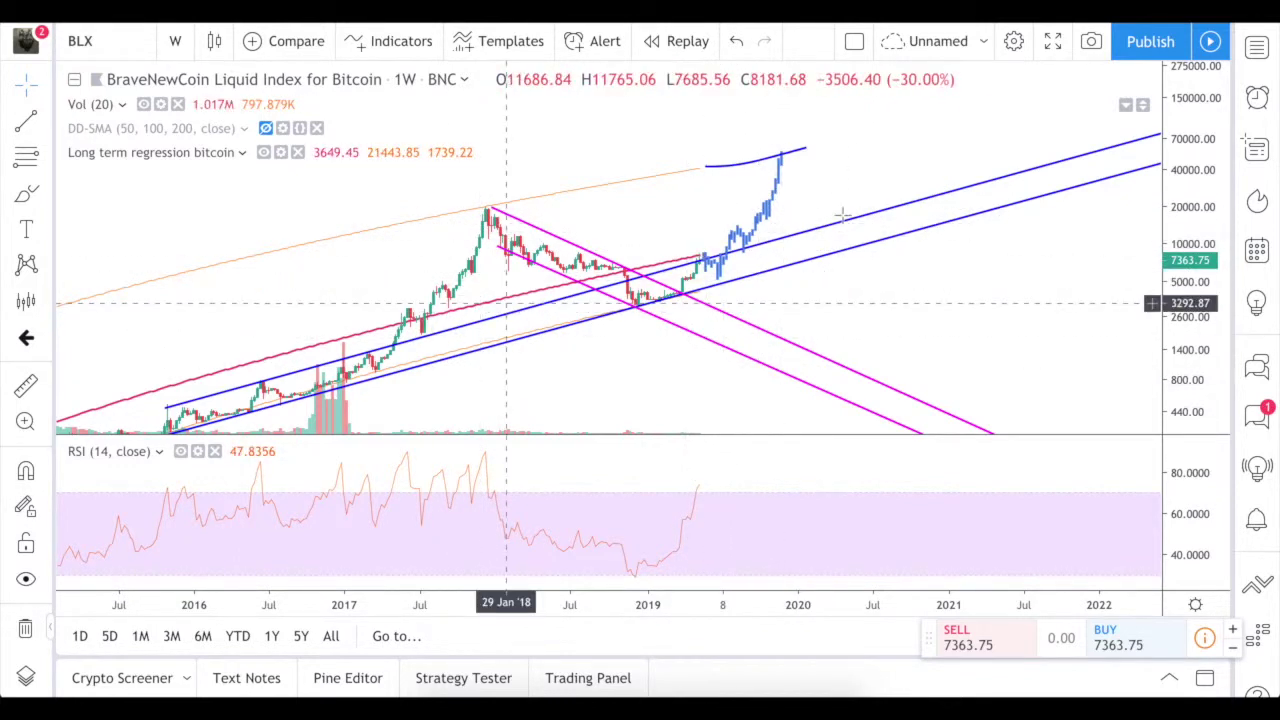
scroll(760, 320, "down", 5)
scroll(1022, 272, "down", 2)
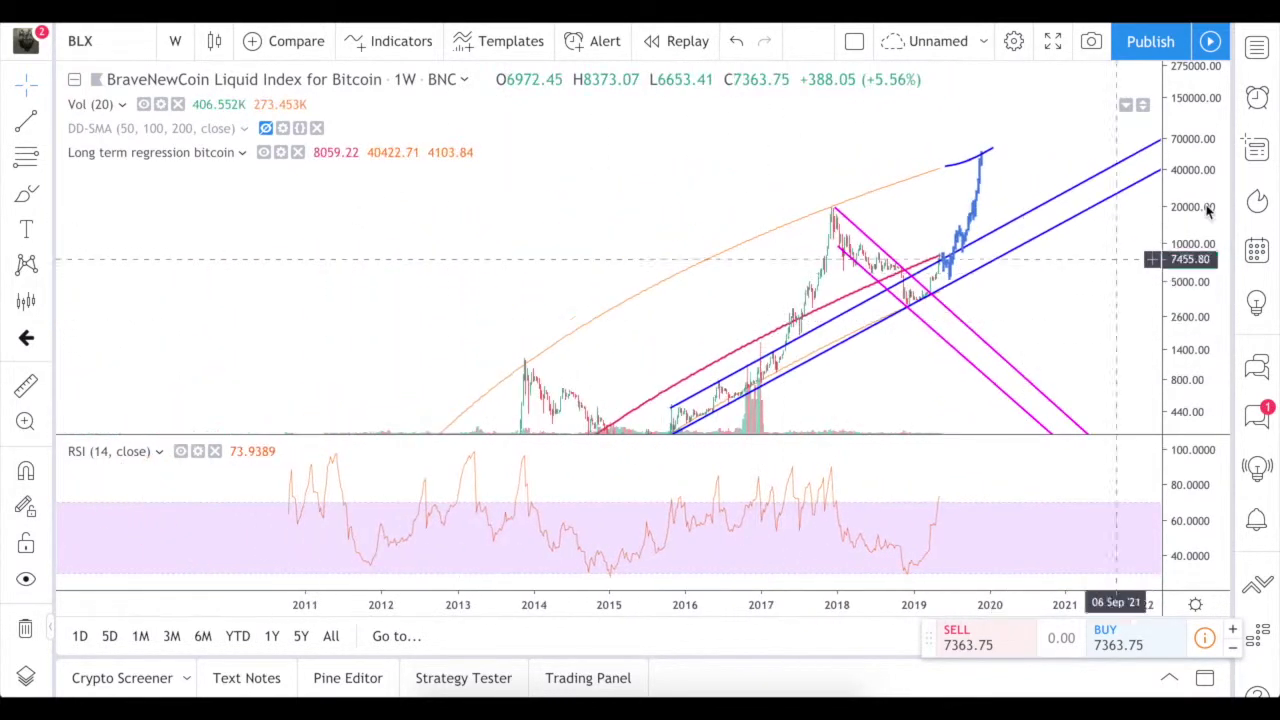
left_click_drag(1190, 125, 1180, 363)
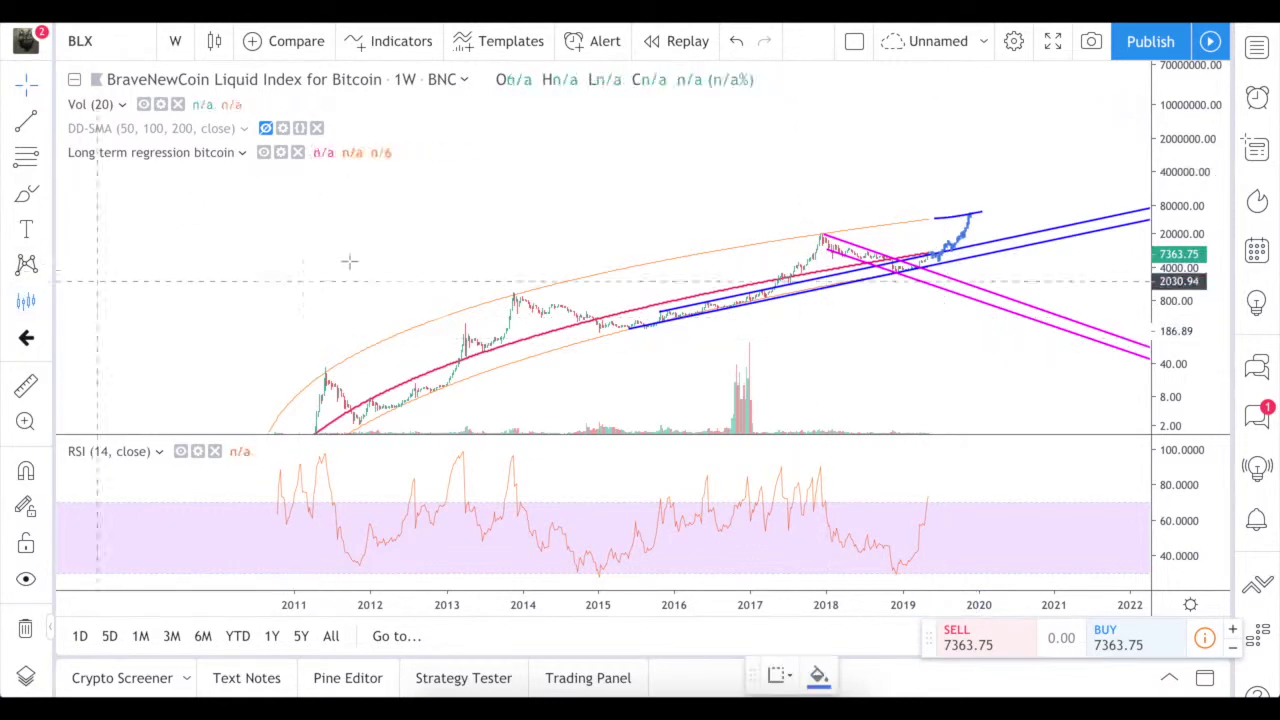
left_click_drag(464, 316, 988, 222)
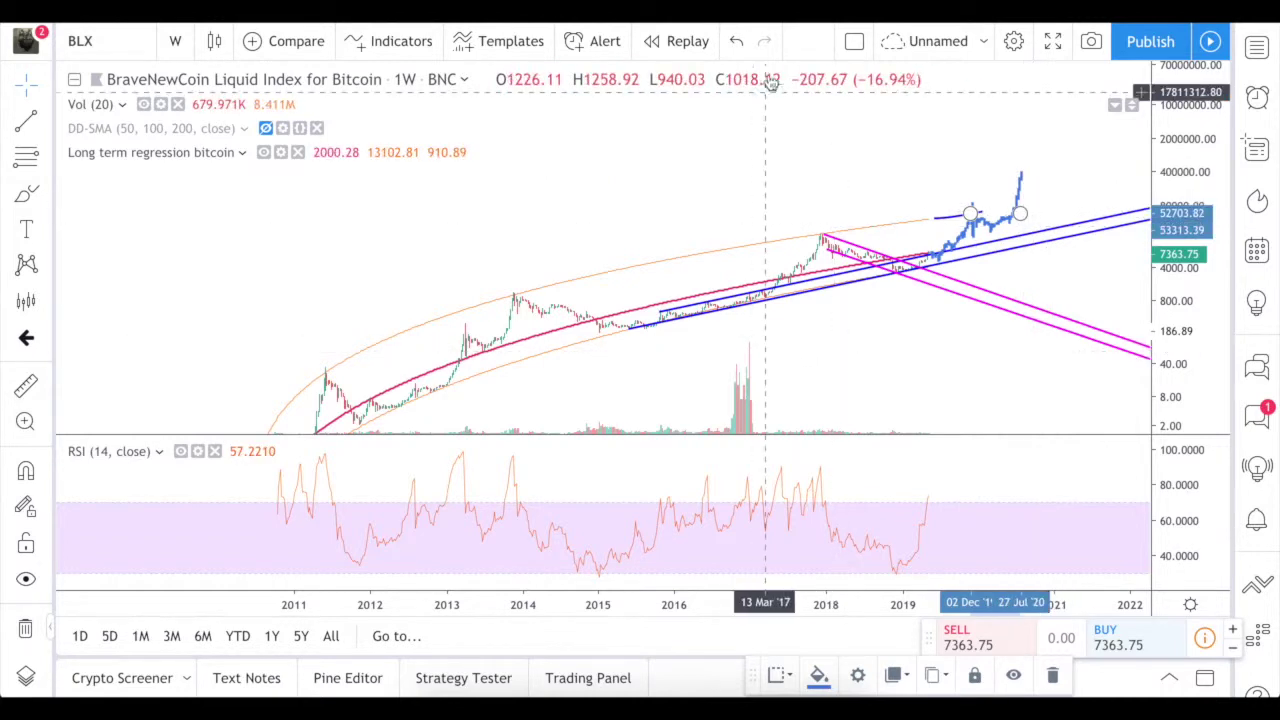
- Undo the last stretch and delete the blue projected path and the short blue line
key("ctrl+z")
left_click(969, 231)
key("Delete")
left_click(969, 216)
key("Delete")
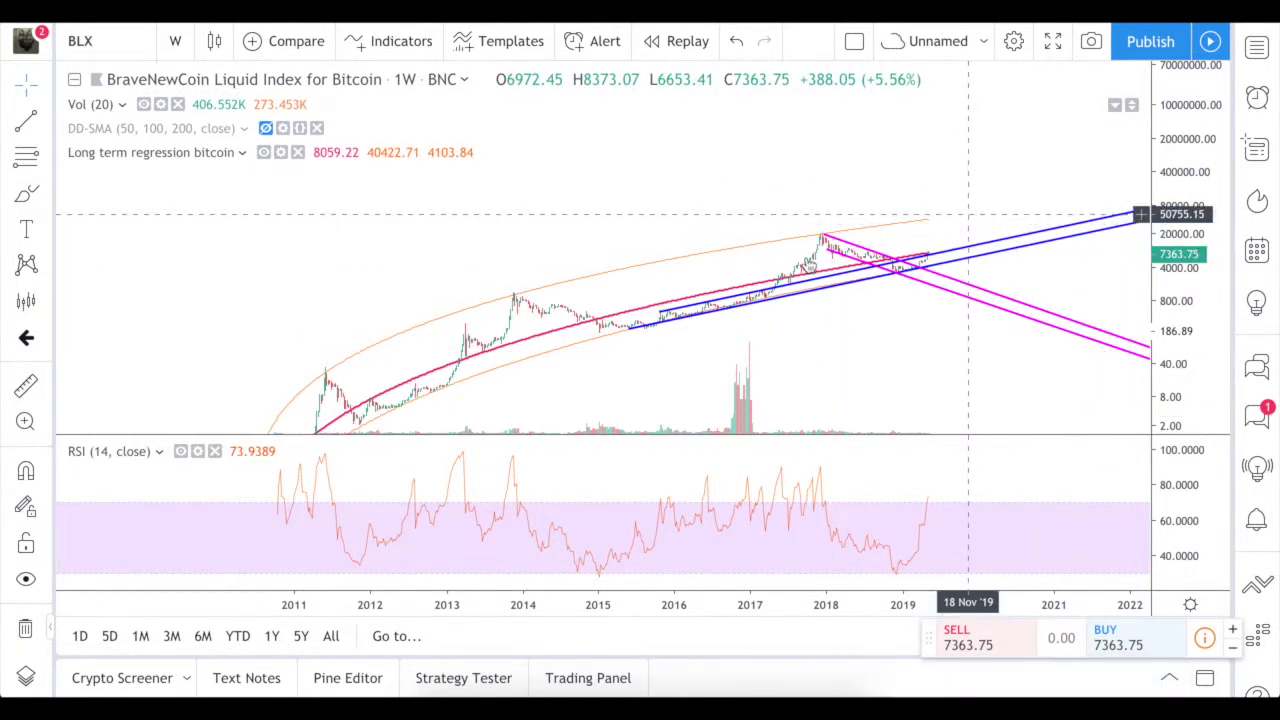
scroll(780, 245, "up", 5)
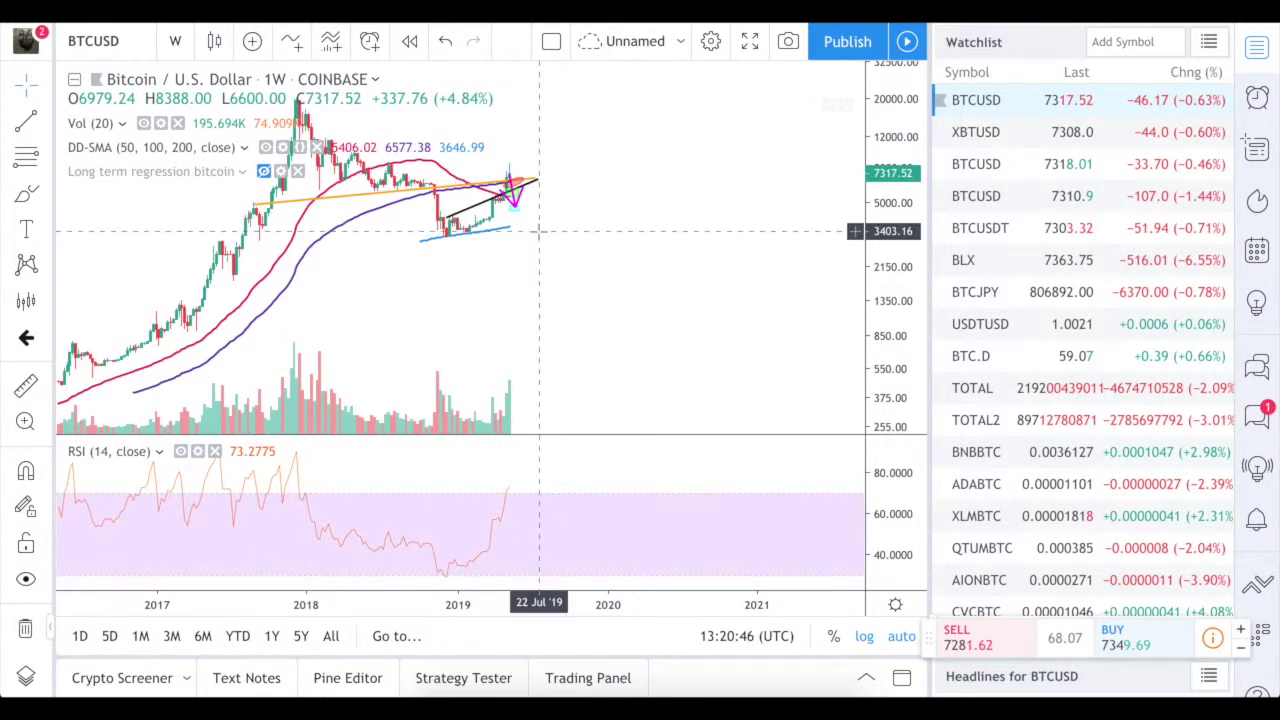
- Close the watchlist and frame the late-2018 to mid-2019 weekly BTCUSD candles with their annotations
left_click(1257, 47)
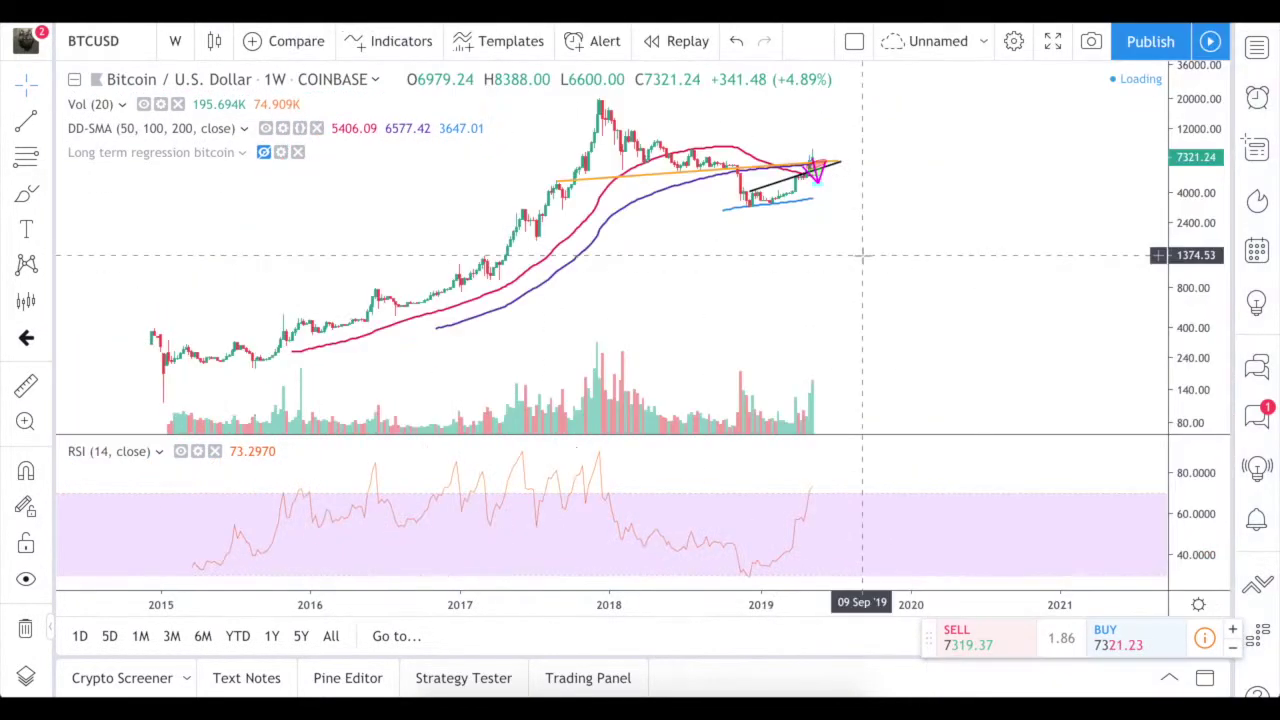
scroll(914, 264, "up", 5)
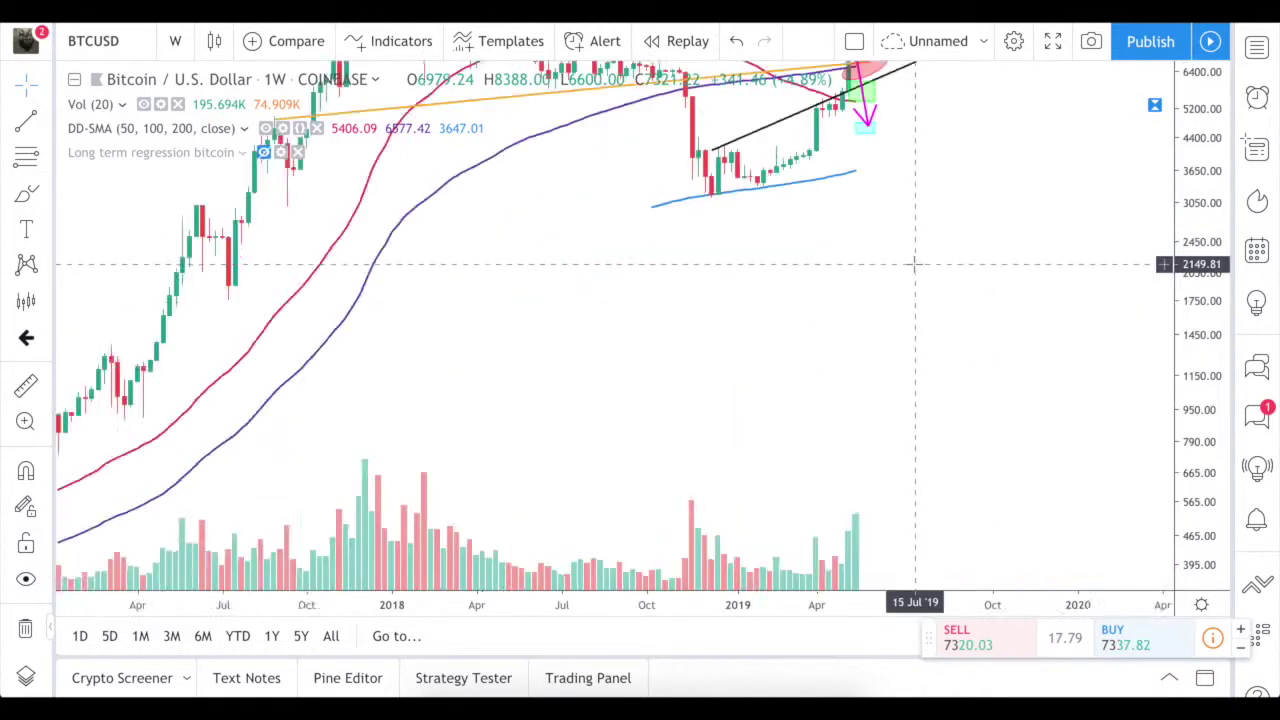
scroll(980, 134, "up", 2)
left_click_drag(980, 134, 997, 451)
scroll(1197, 385, "up", 2)
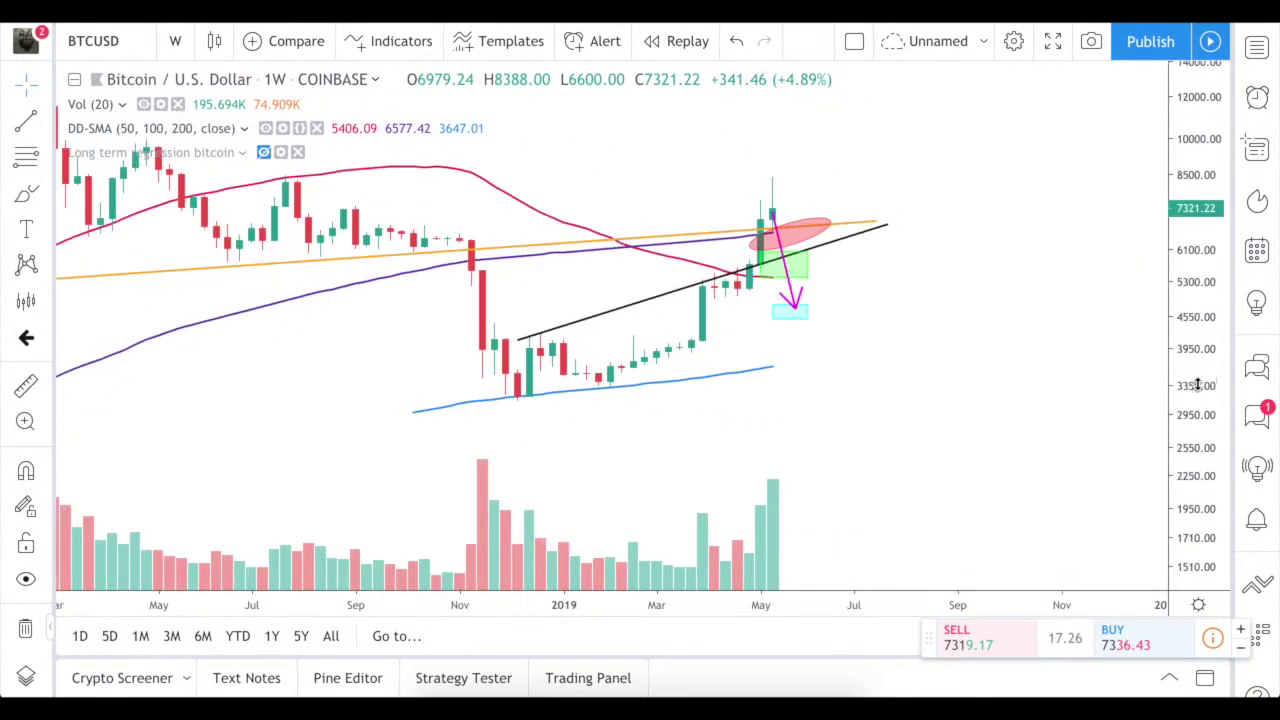
scroll(1023, 306, "up", 4)
left_click_drag(1215, 183, 771, 337)
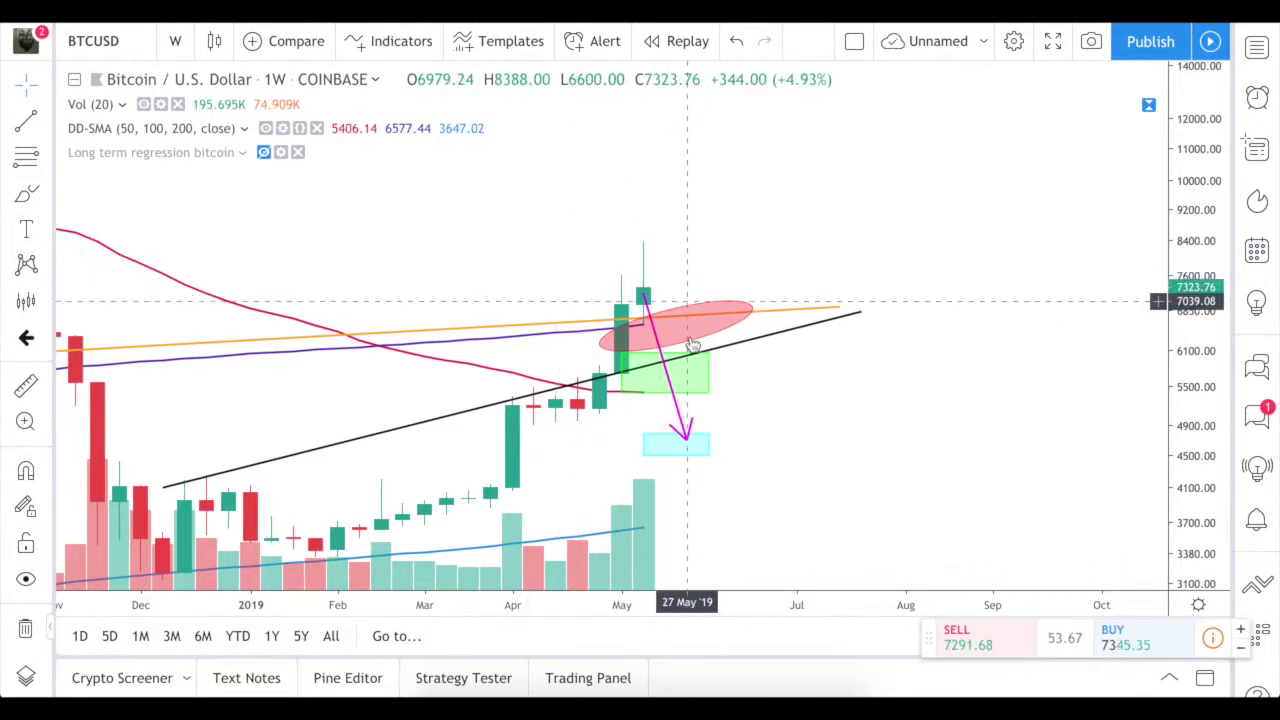
scroll(688, 362, "down", 2)
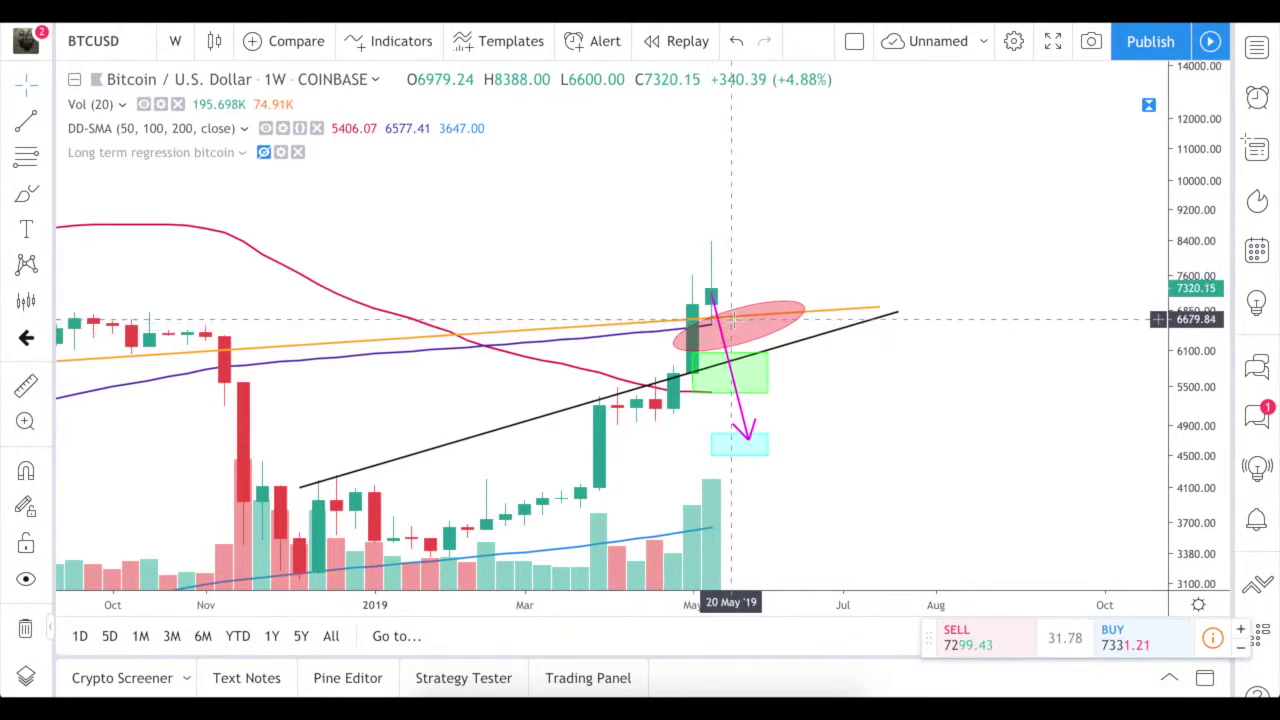
- Switch BTCUSD to 1-day candles and frame May 2019 around the cyan target zone
left_click(175, 41)
left_click(192, 436)
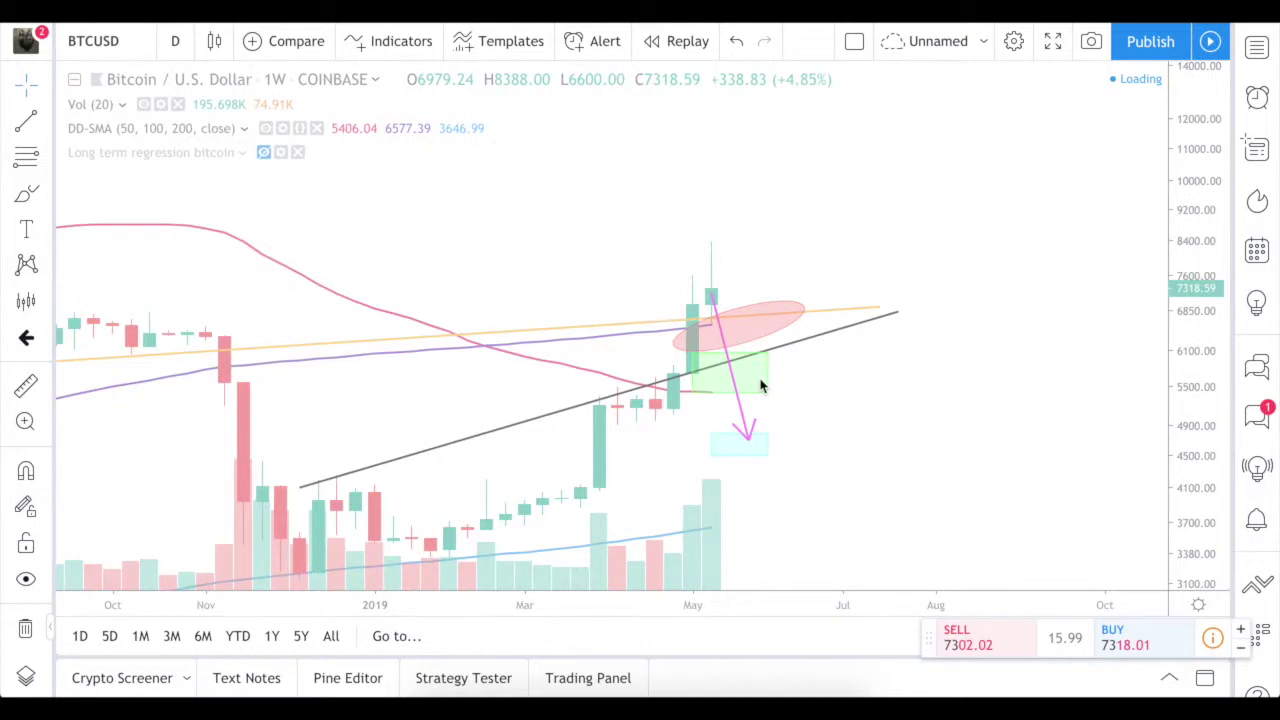
scroll(760, 380, "down", 2)
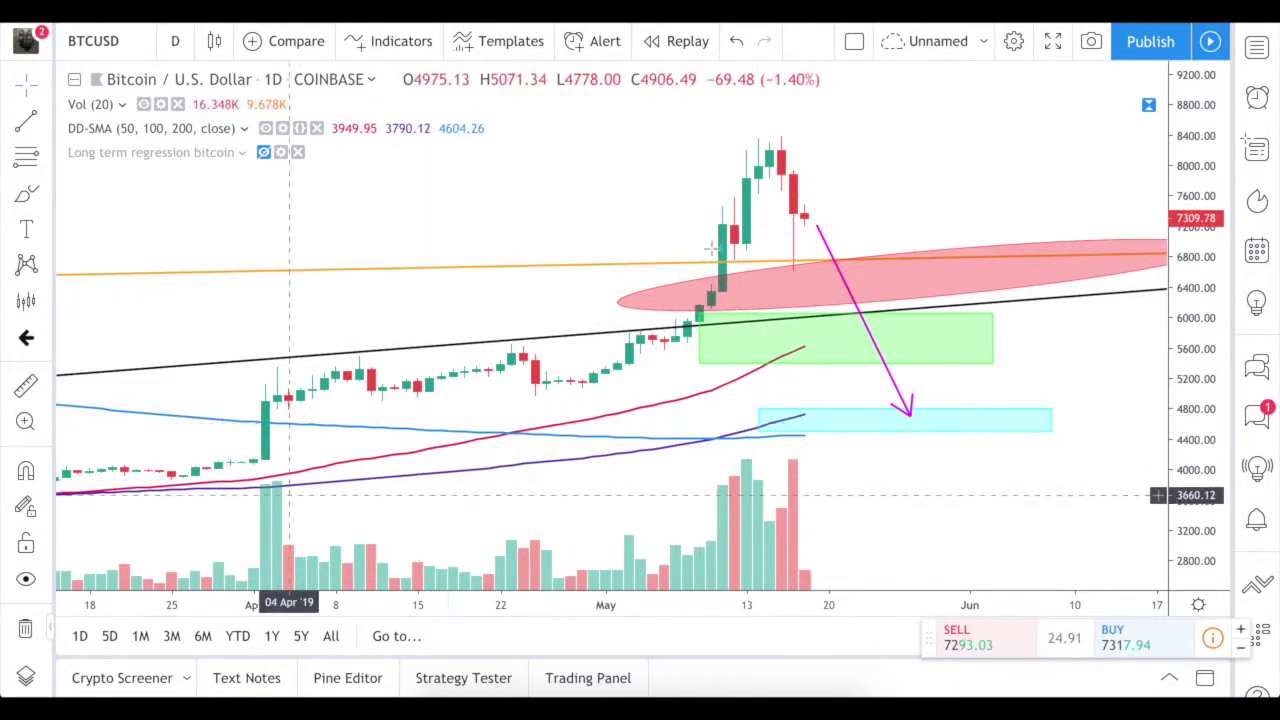
scroll(770, 255, "right", 5)
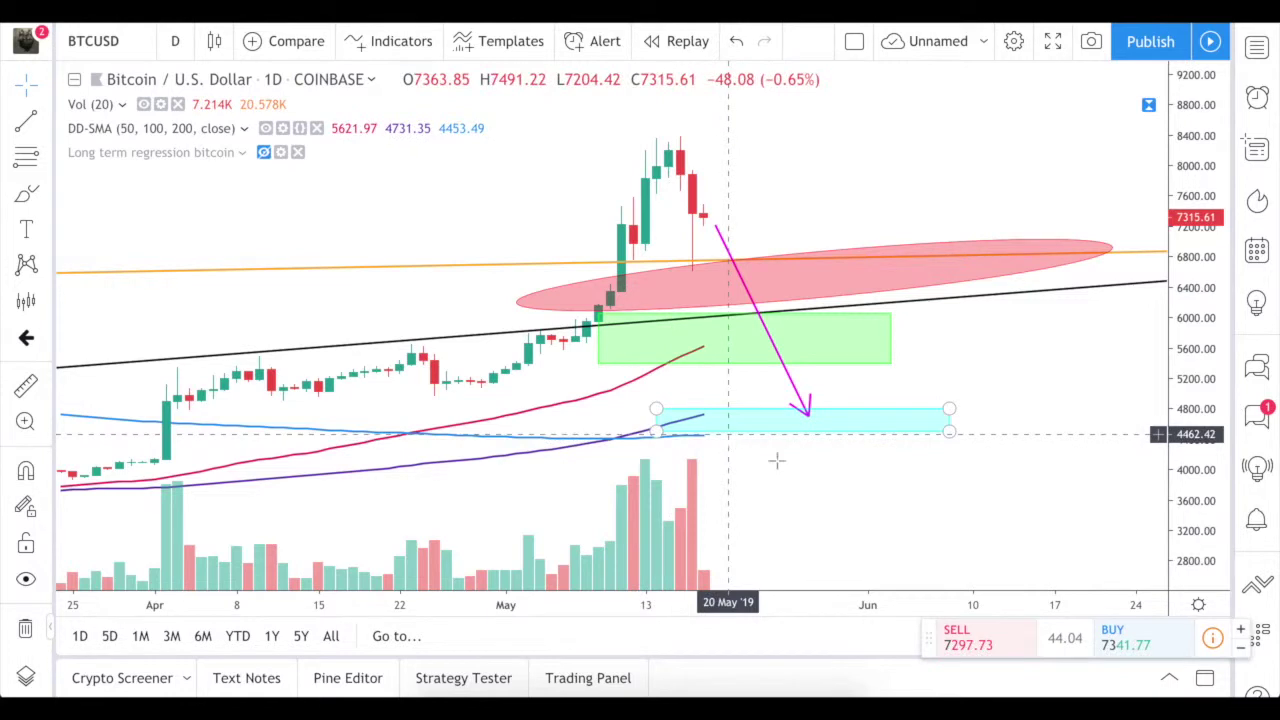
left_click(840, 424)
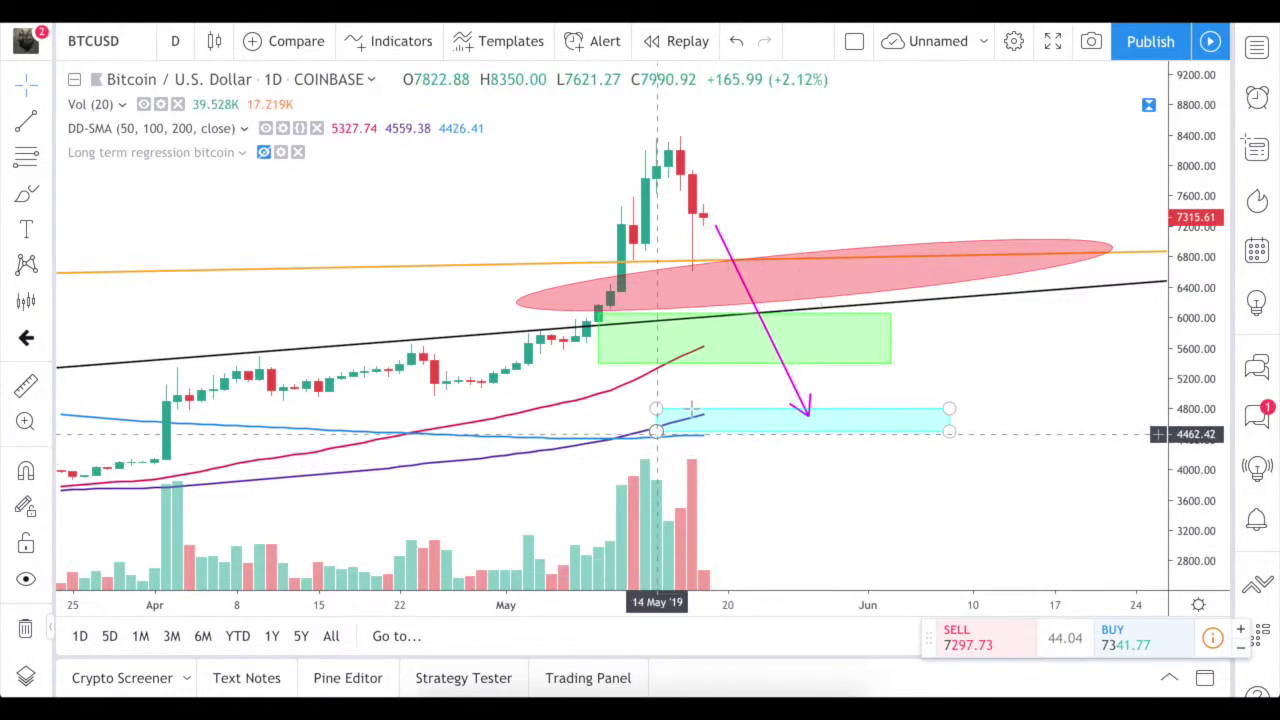
left_click(972, 432)
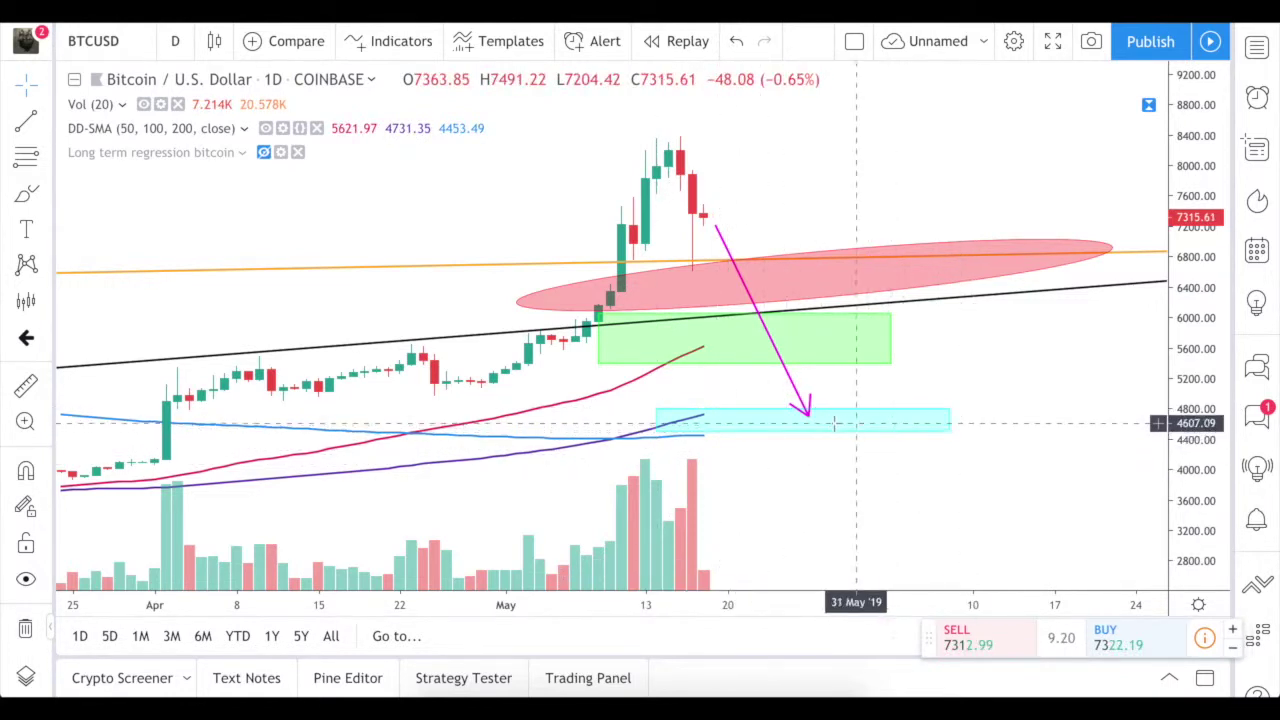
scroll(828, 424, "down", 5)
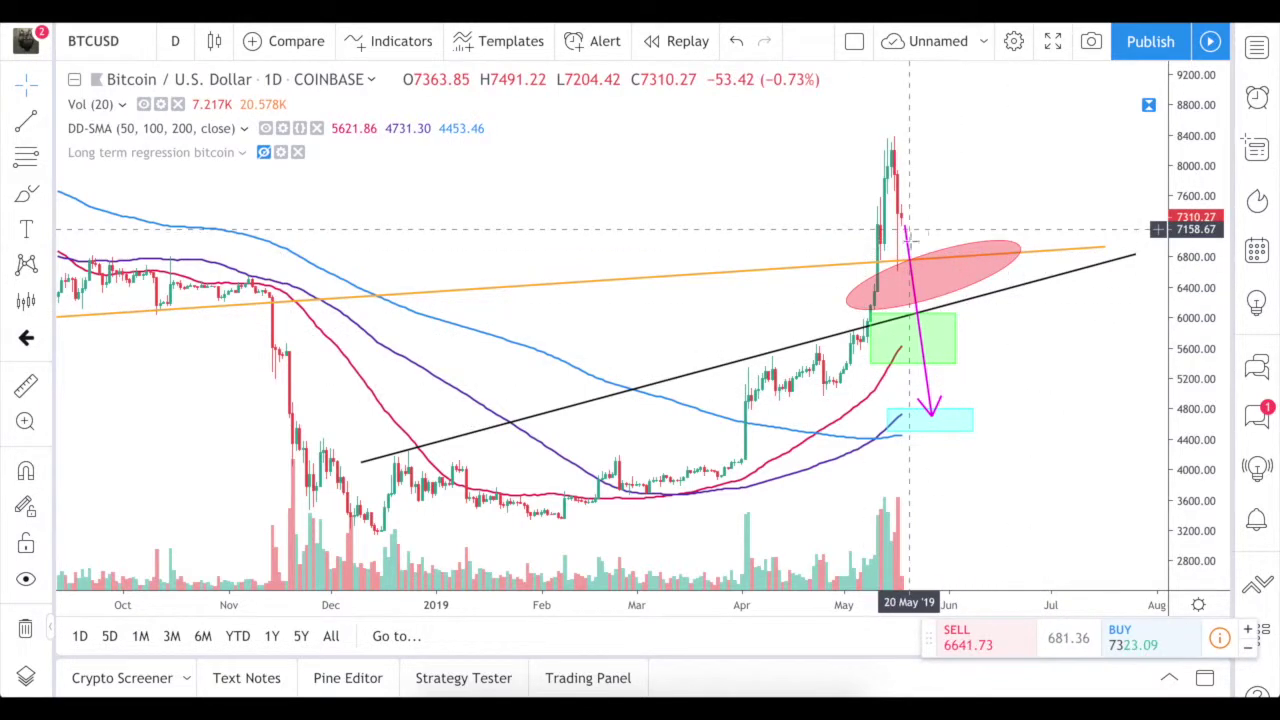
- Return BTCUSD to 1W weekly candles and zoom in on late 2018 to mid 2019
type("1W")
key("Return")
scroll(498, 340, "up", 5)
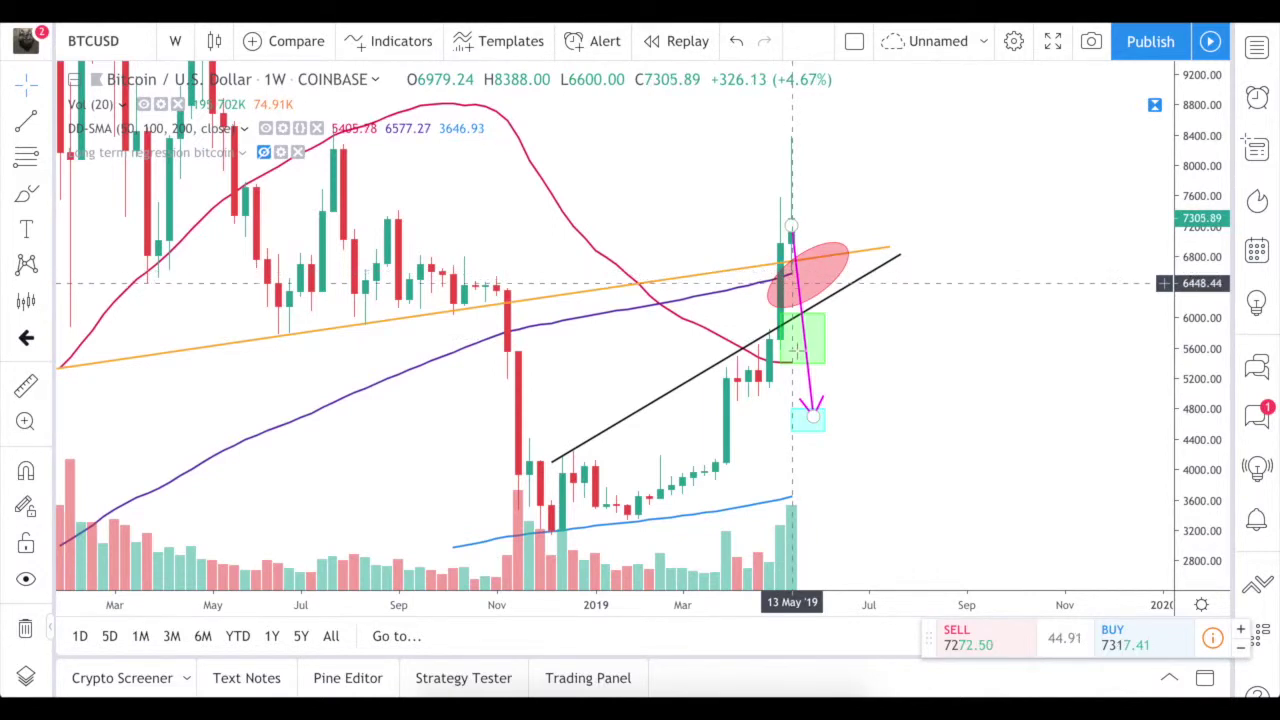
scroll(828, 360, "up", 4)
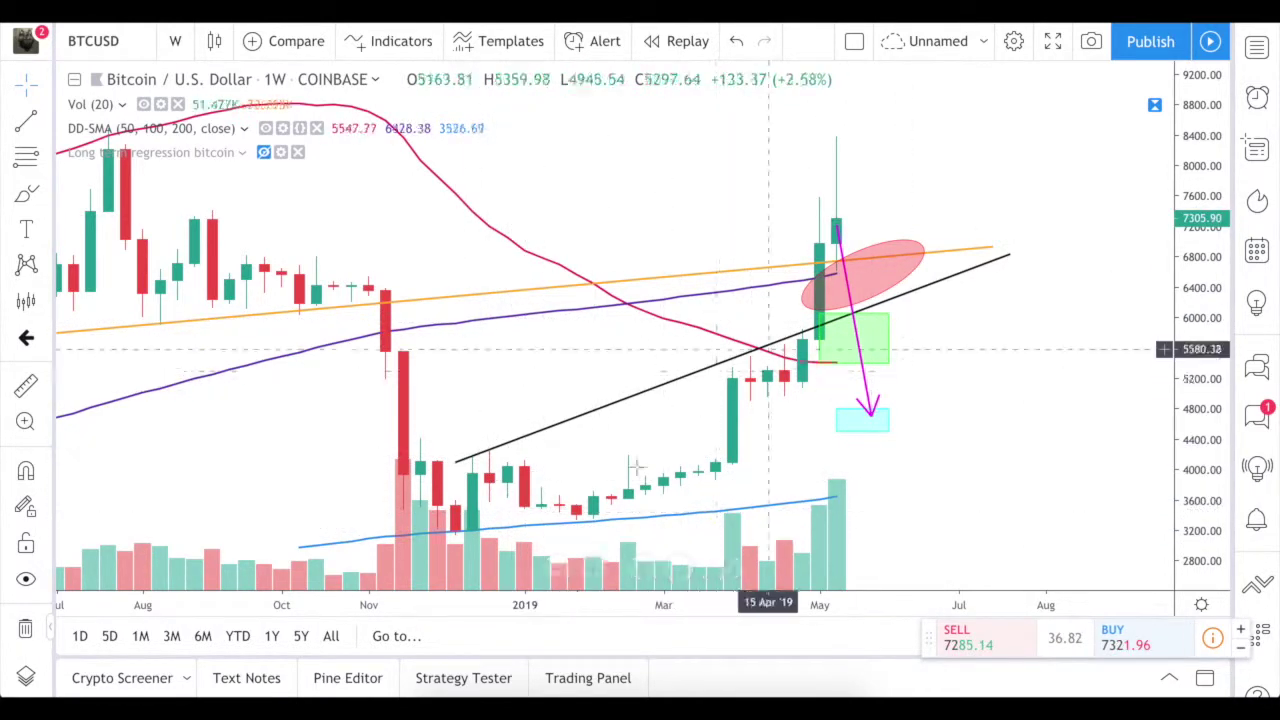
scroll(851, 385, "up", 2)
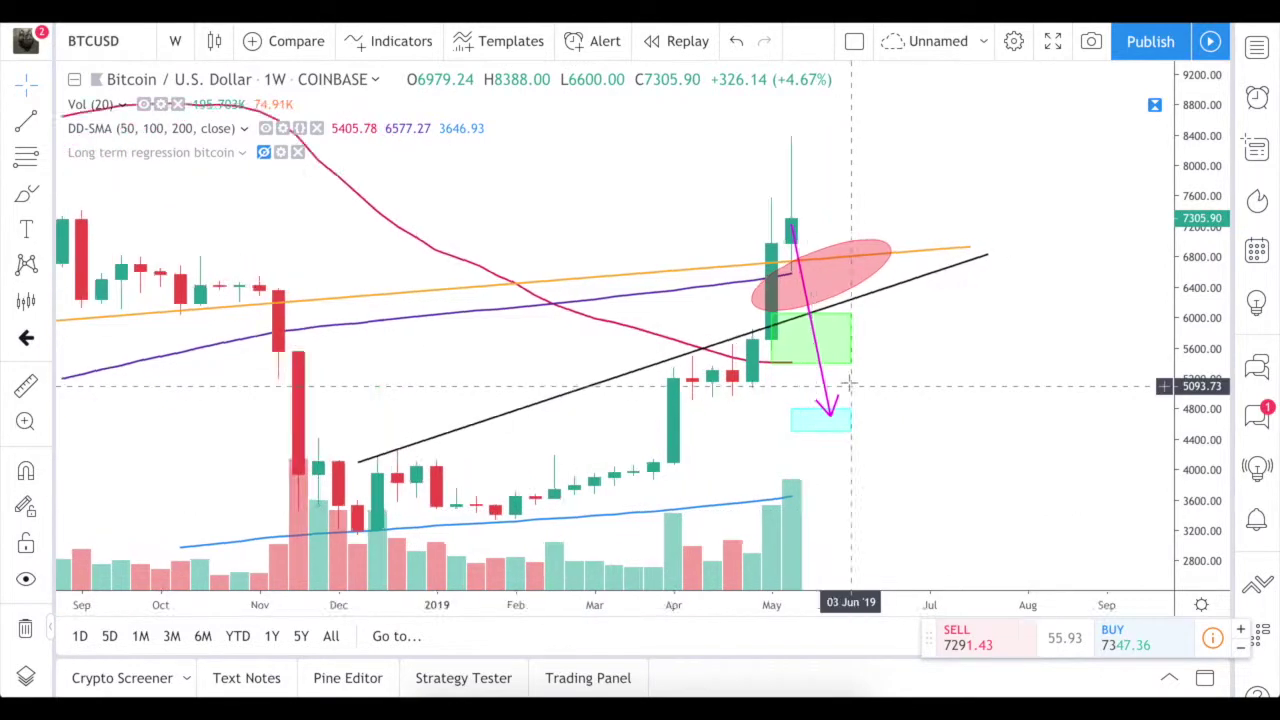
scroll(851, 385, "up", 2)
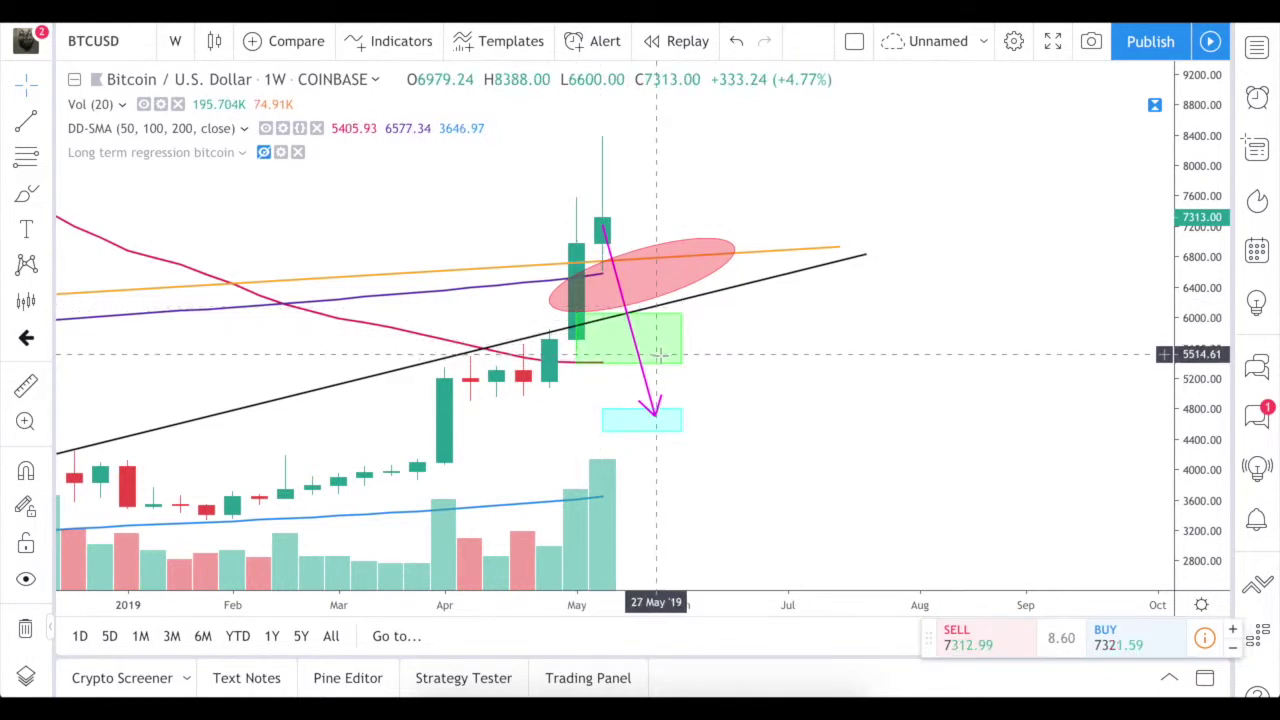
left_click(597, 328)
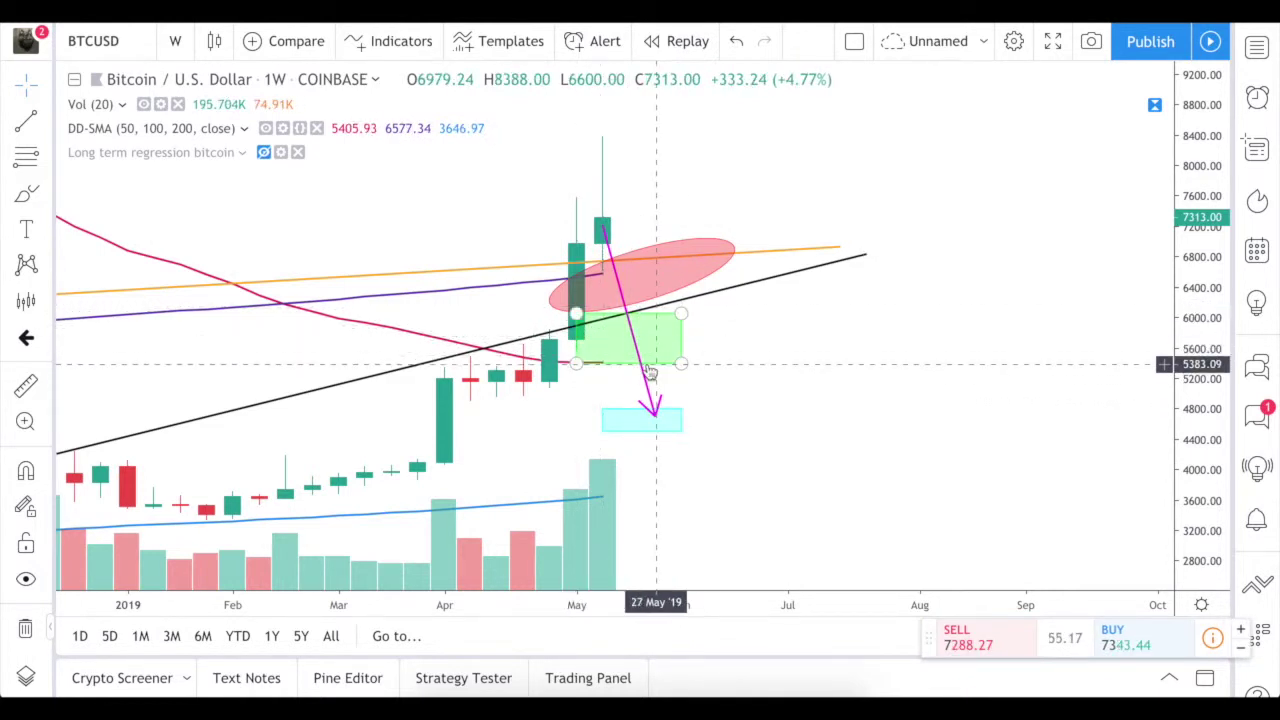
left_click(650, 372)
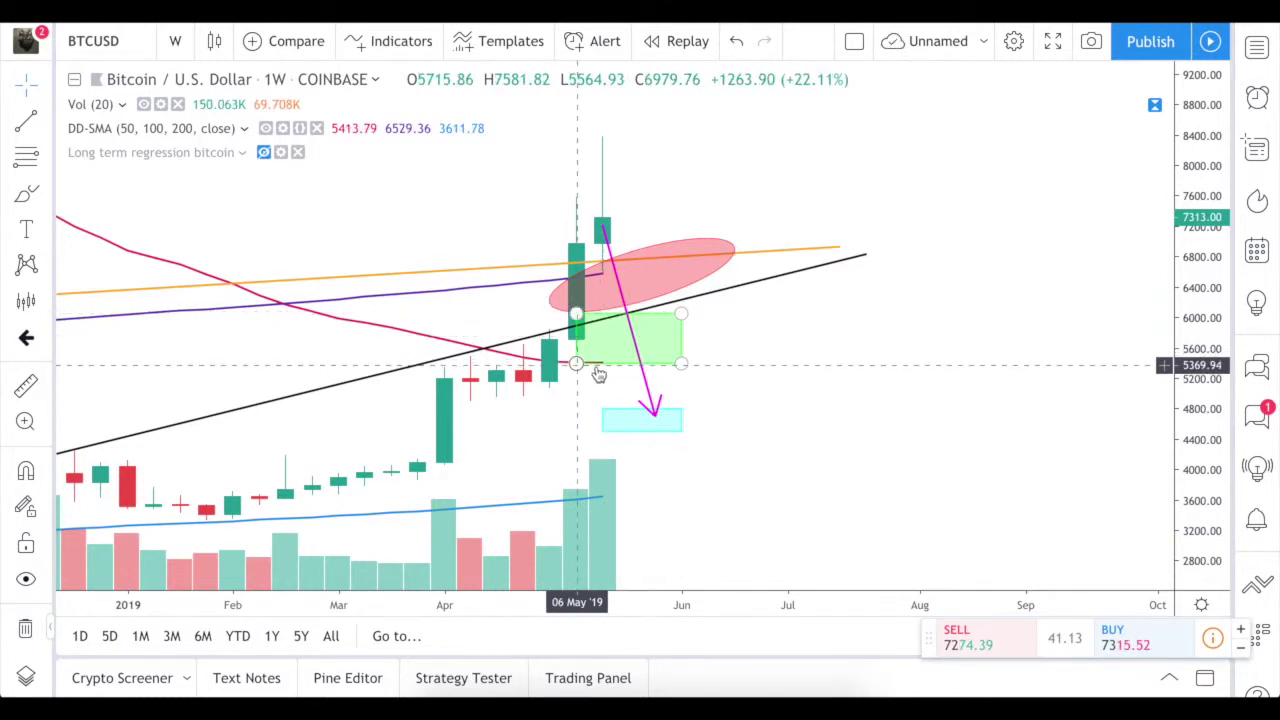
scroll(760, 378, "down", 5)
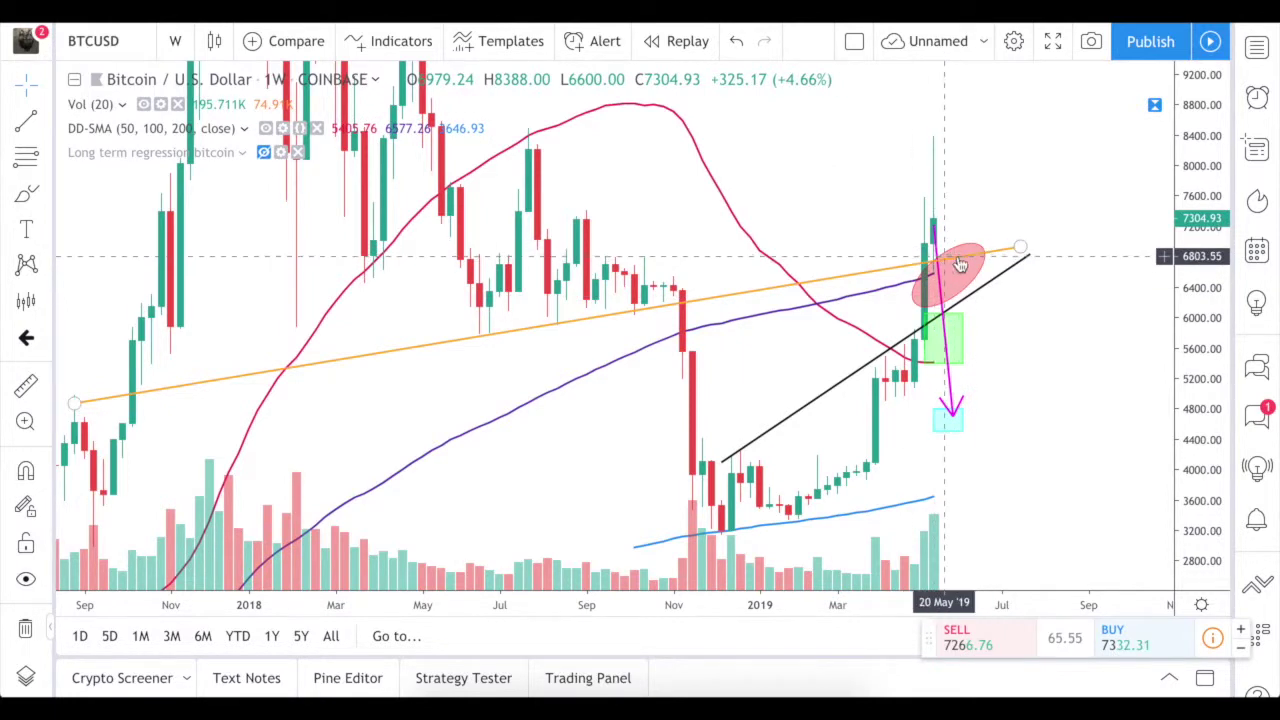
scroll(944, 259, "up", 6)
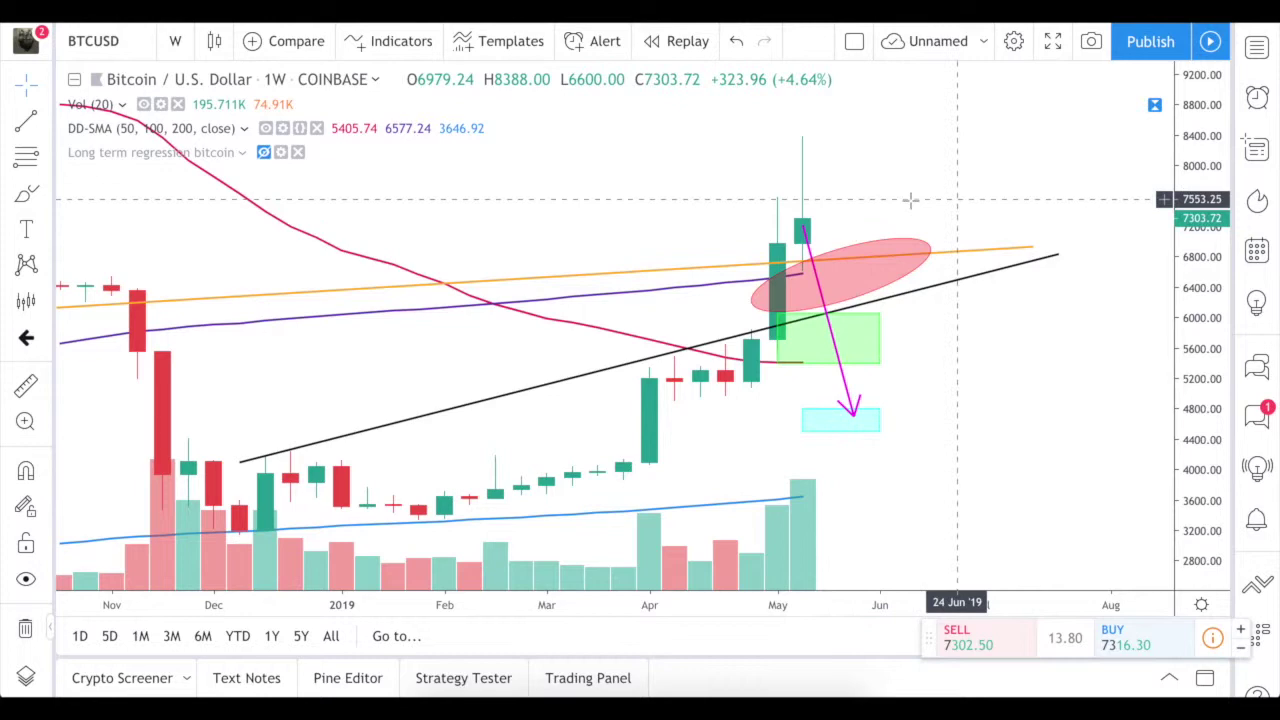
scroll(908, 210, "down", 5)
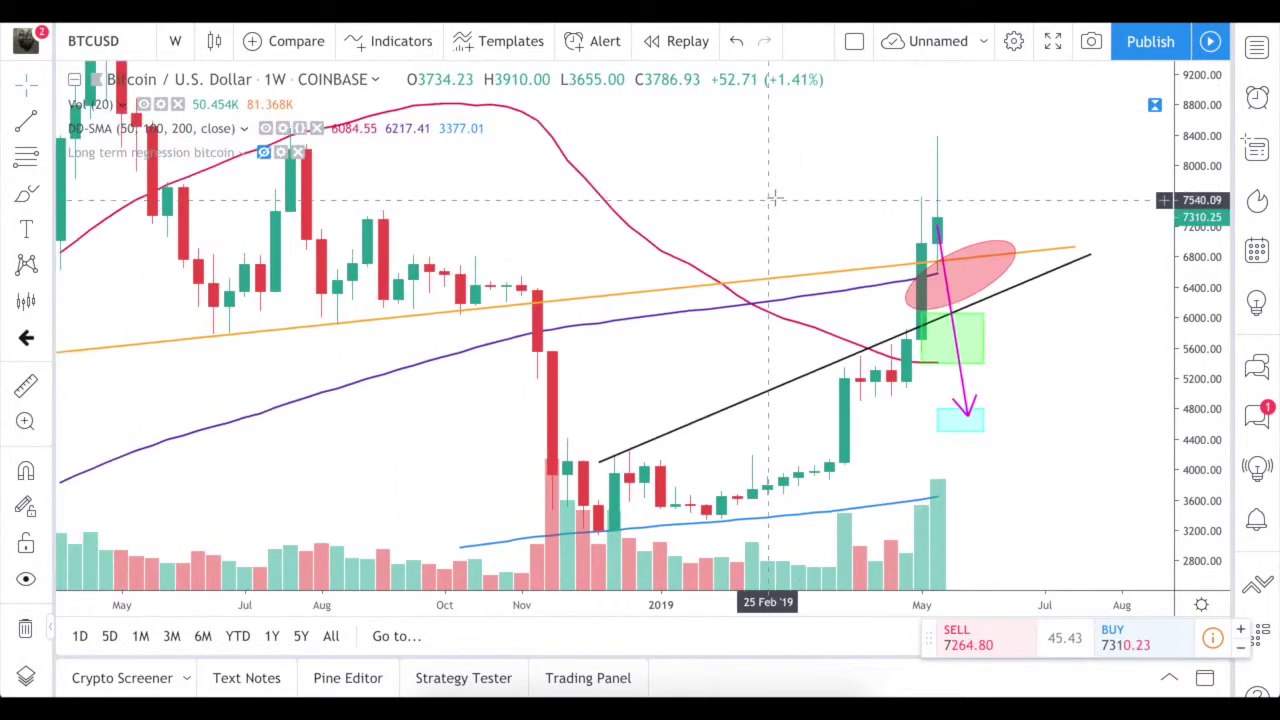
scroll(853, 278, "right", 5)
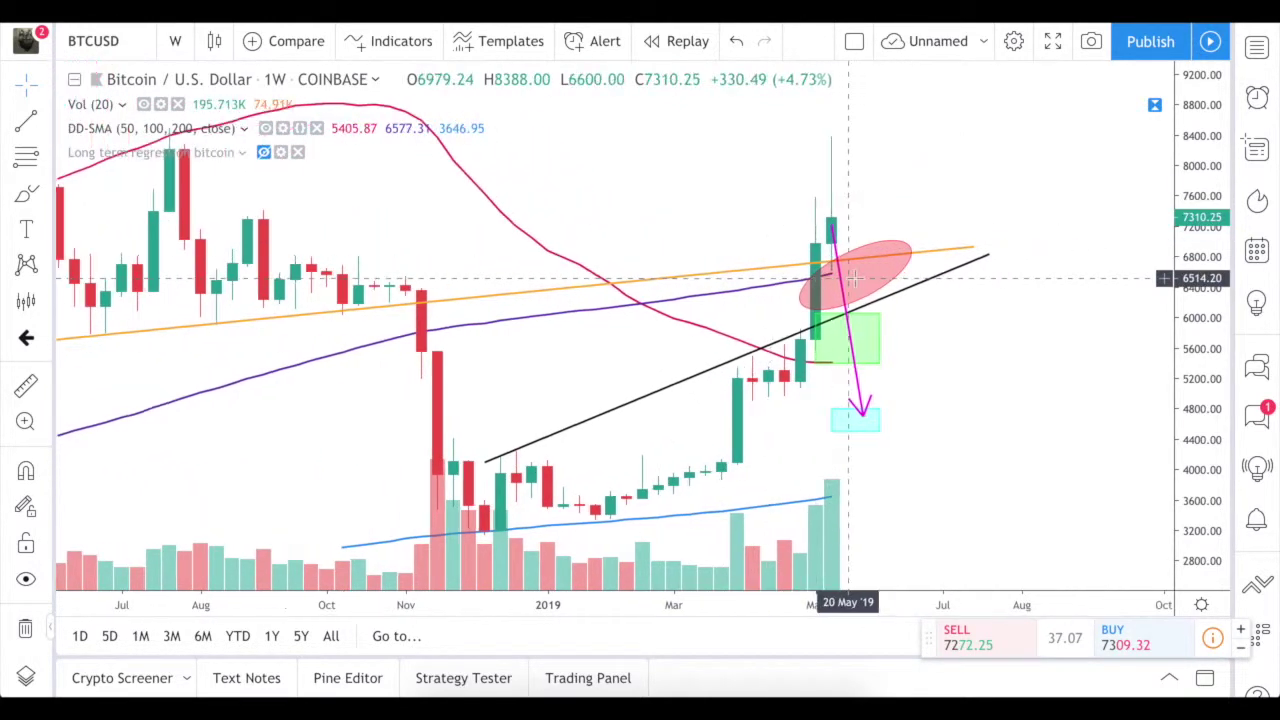
left_click(25, 157)
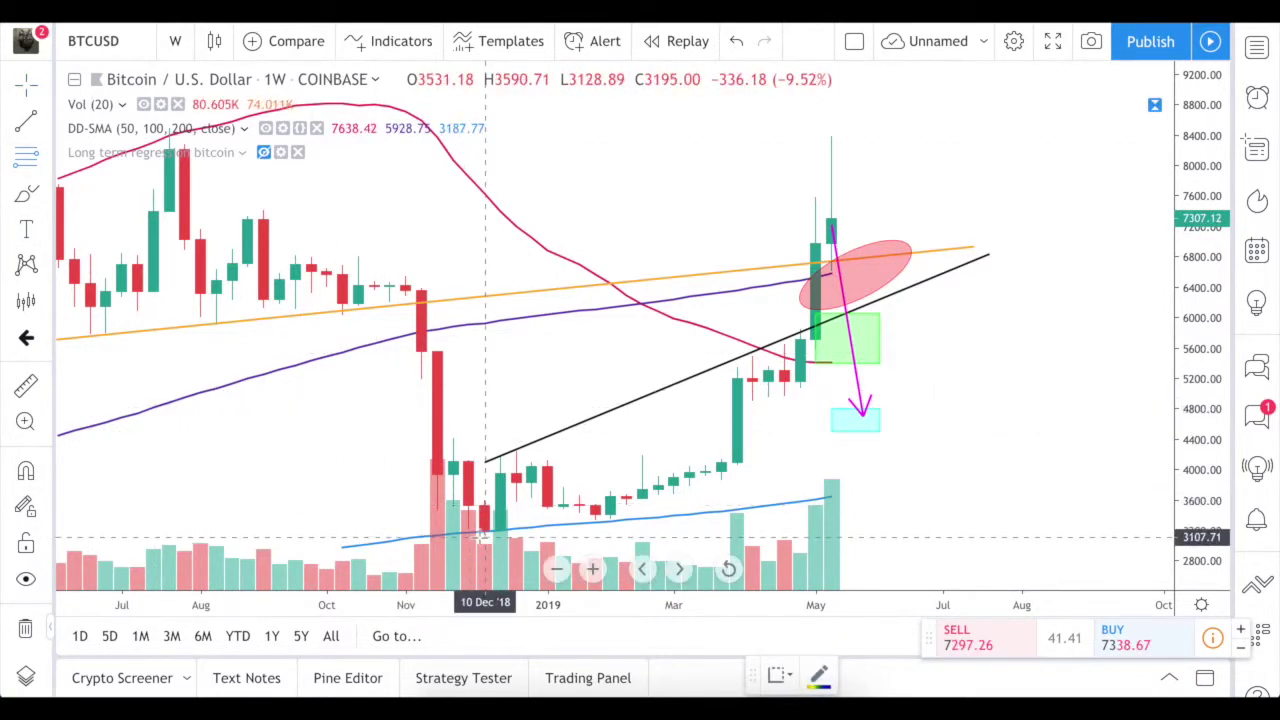
- Draw a Fib retracement from the 3,120.87 December 2018 low to the 8,368.70 May 2019 high, then switch to 1-day candles
mouse_move(484, 537)
left_mouse_down()
mouse_move(880, 138)
mouse_move(989, 137)
left_mouse_up()
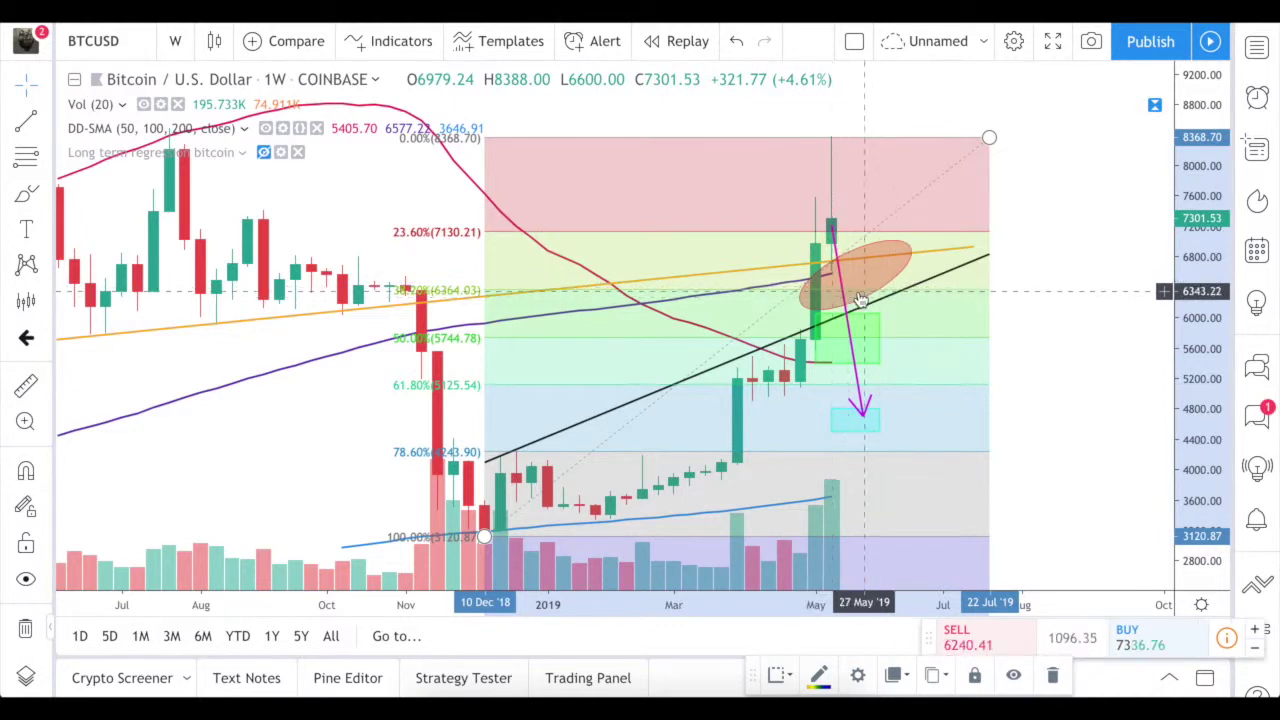
left_click(855, 352)
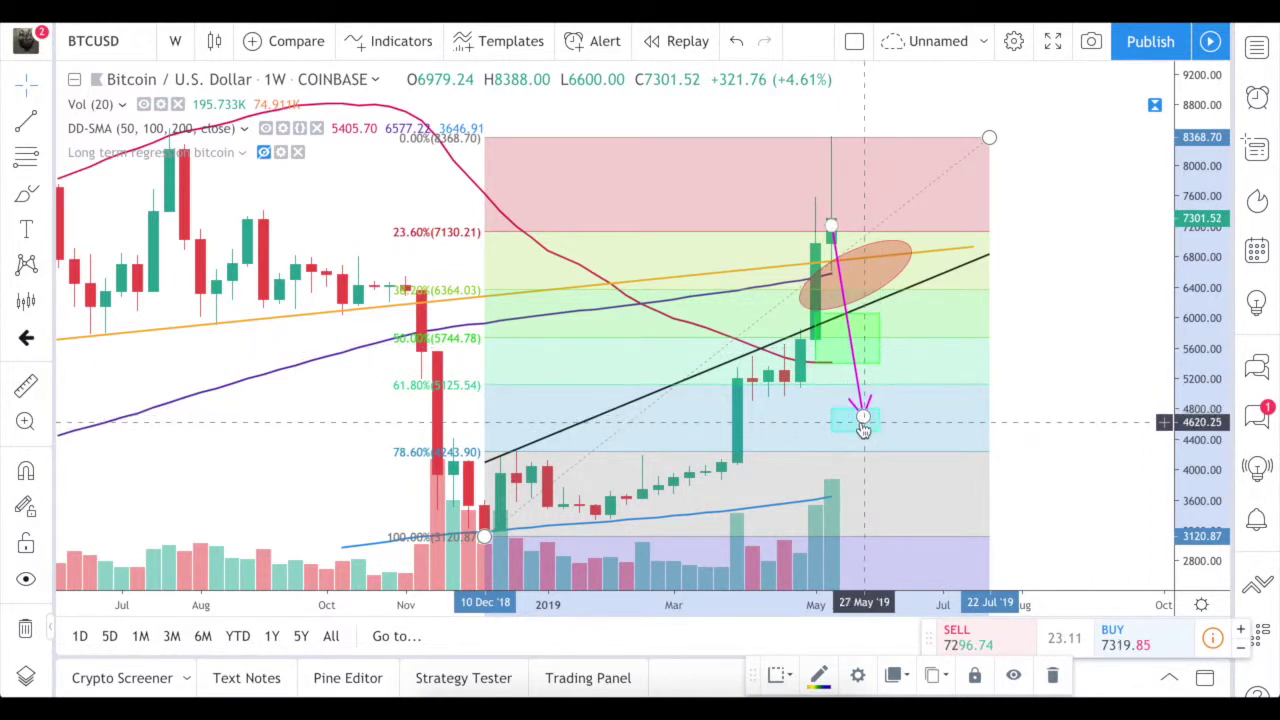
left_click(175, 41)
left_click(262, 428)
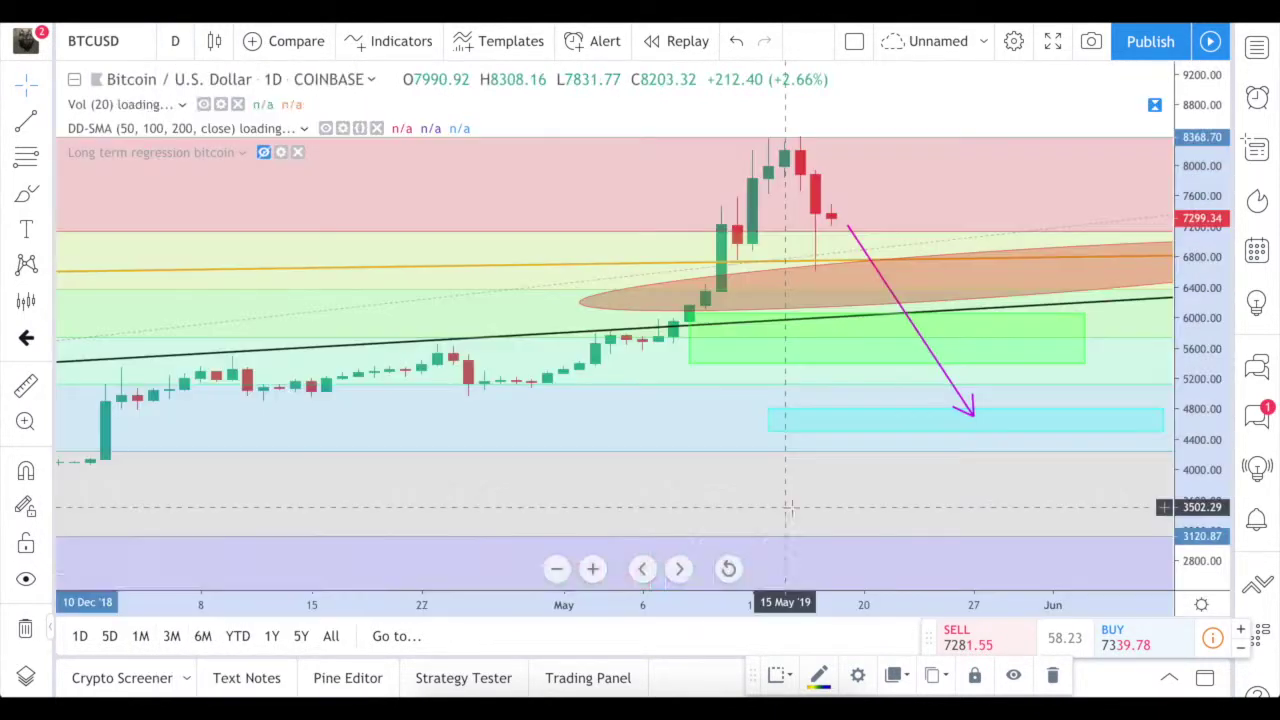
scroll(793, 512, "down", 5)
scroll(793, 512, "down", 1)
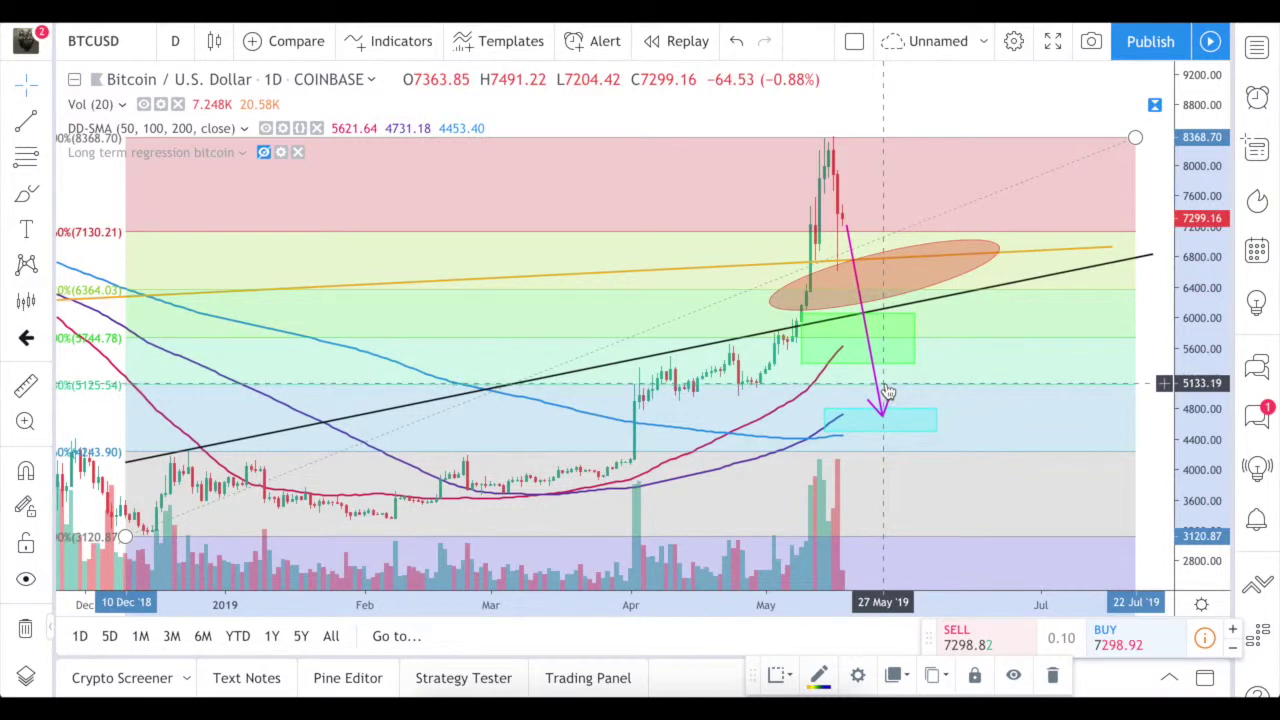
scroll(888, 392, "down", 1)
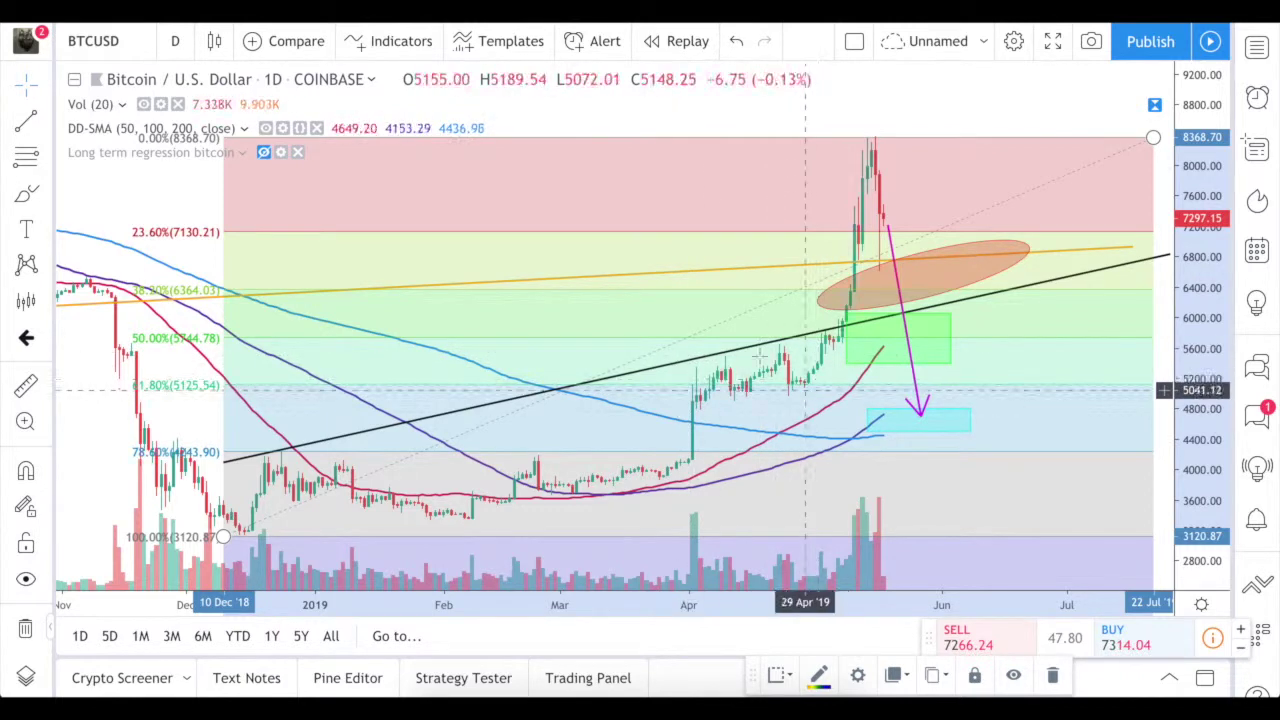
scroll(815, 378, "down", 1)
scroll(815, 380, "down", 3)
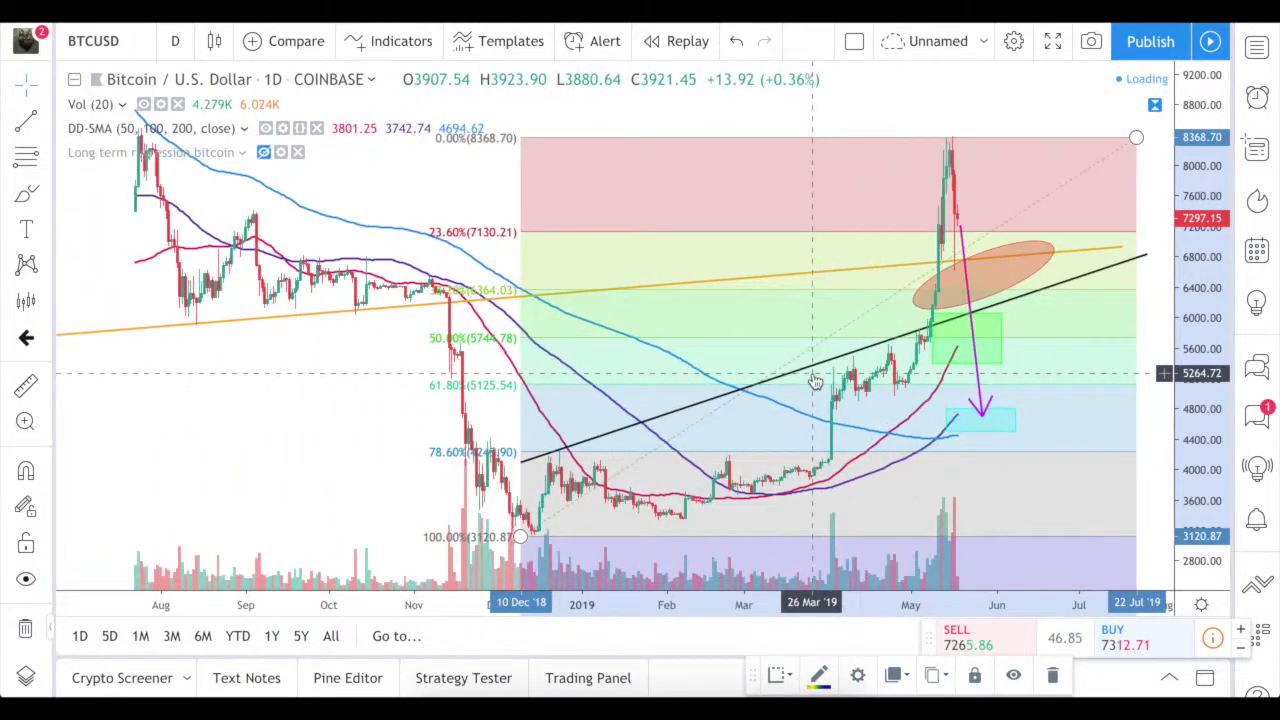